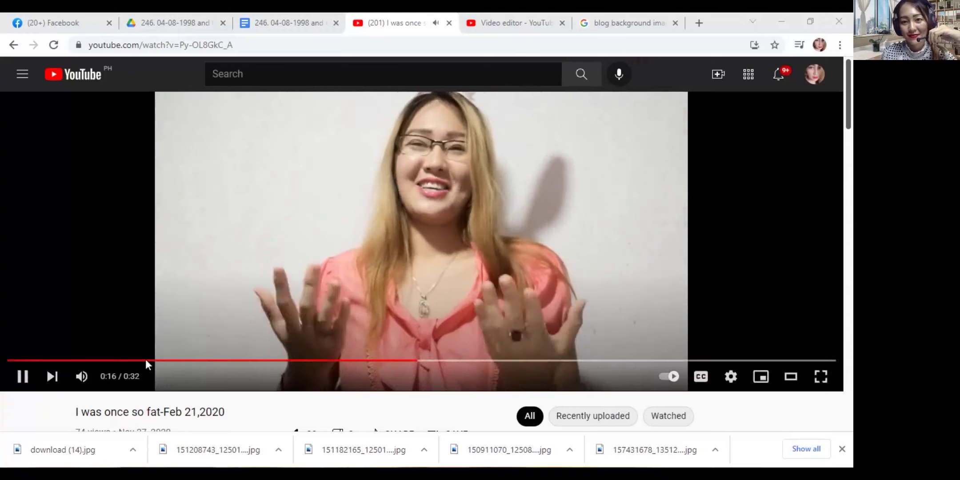
# - Pause the 'I was once so fat' YouTube video at 0:24
pyautogui.click(28, 373)
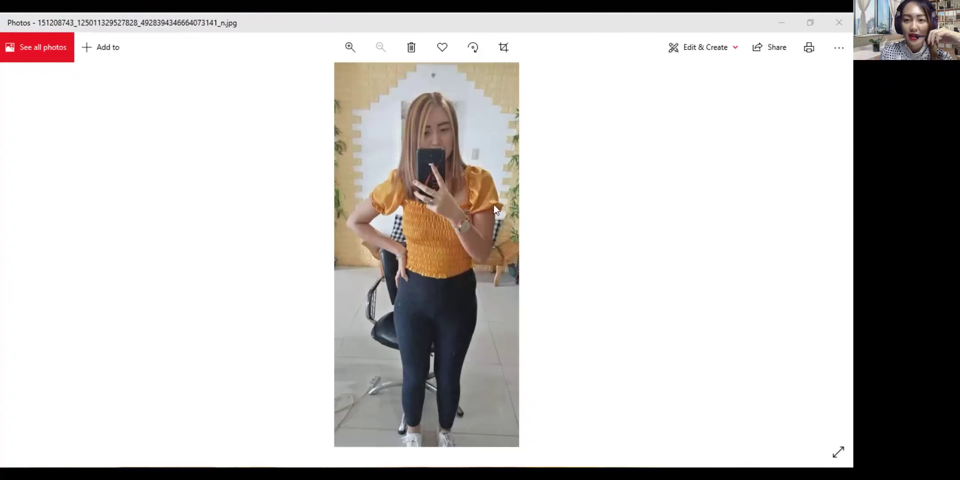
# - Zoom in on the downloaded photo of the woman in the yellow top
pyautogui.click(351, 48)
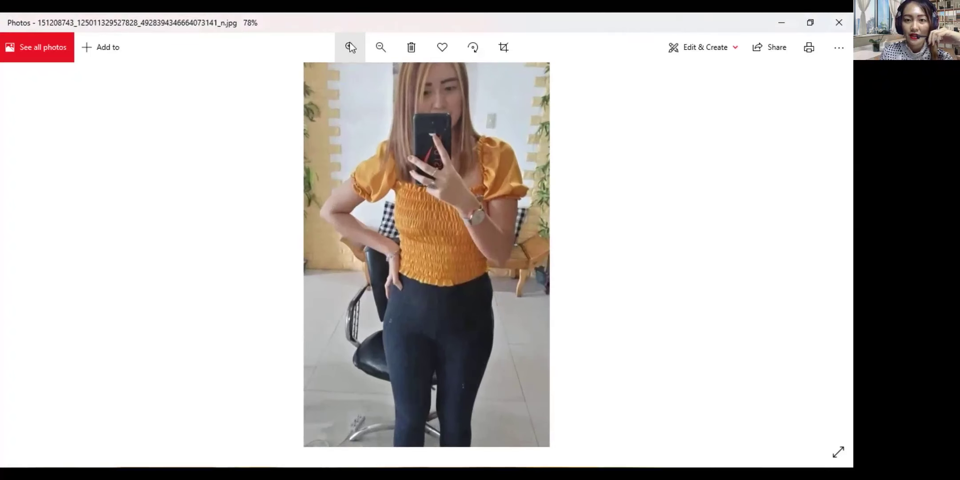
# - Zoom back out on the yellow-top photo in Photos
pyautogui.click(381, 47)
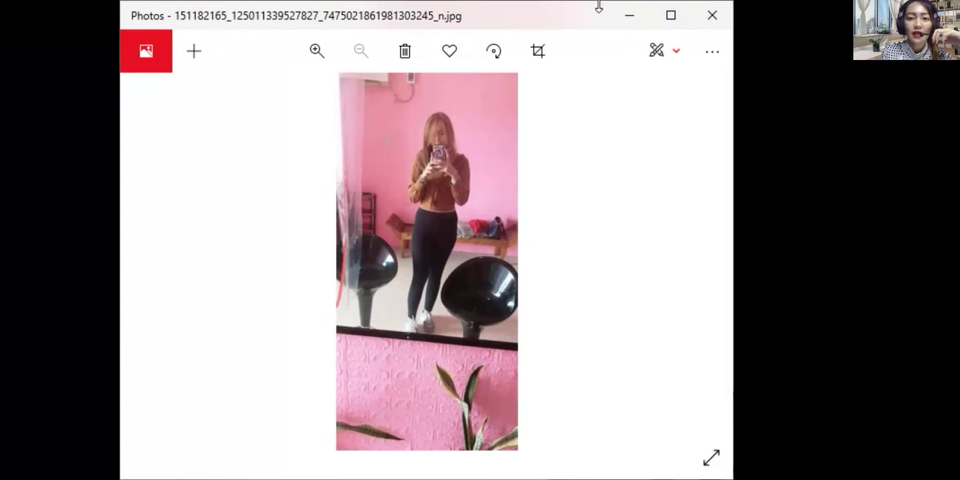
# - Show the pink-room mirror selfie full-screen, zoomed in two levels and then back one
pyautogui.click(671, 16)
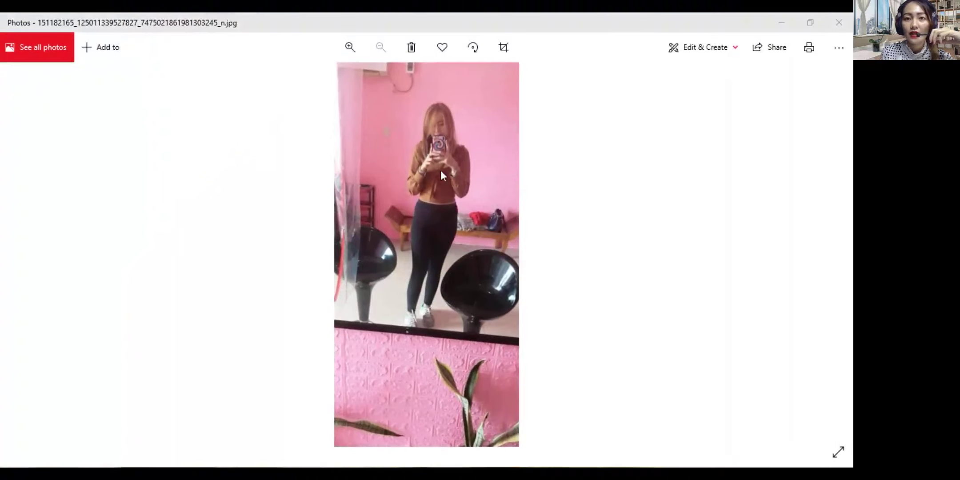
pyautogui.click(350, 47)
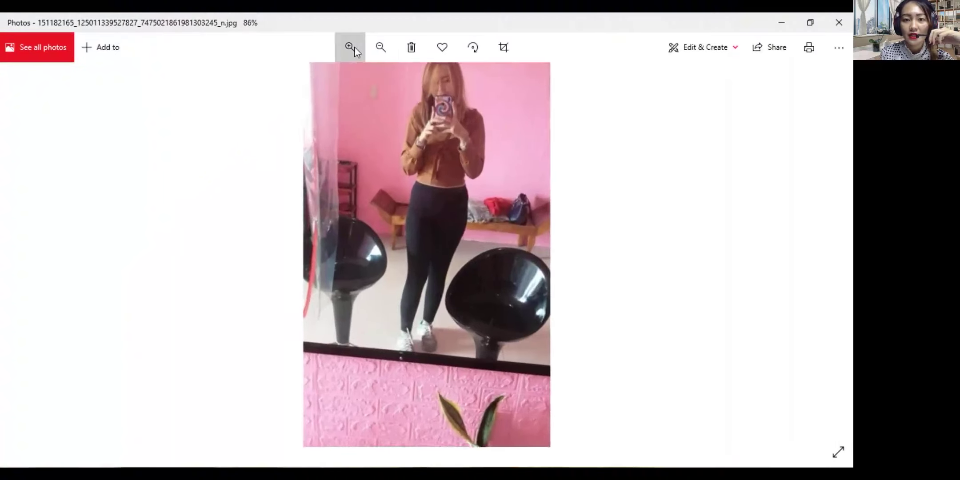
pyautogui.click(350, 46)
pyautogui.click(381, 47)
pyautogui.click(381, 46)
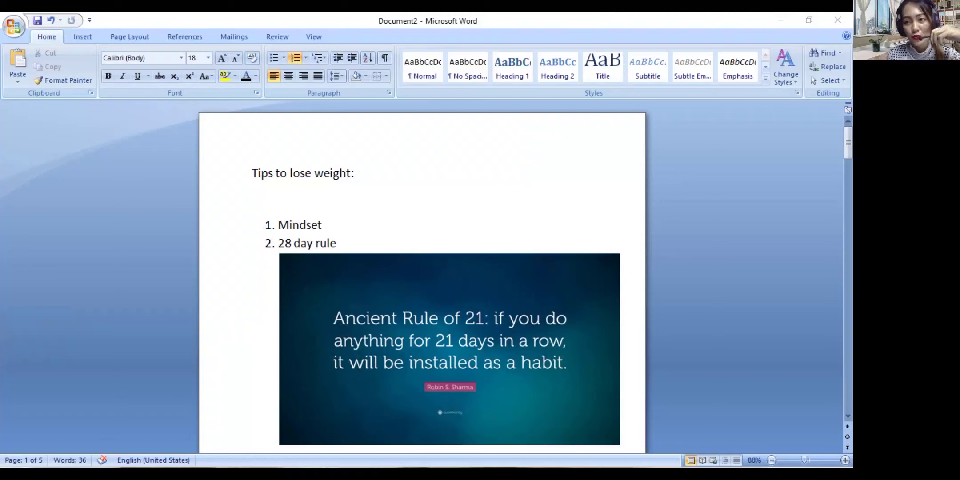
pyautogui.scroll(-1, 333, 201)
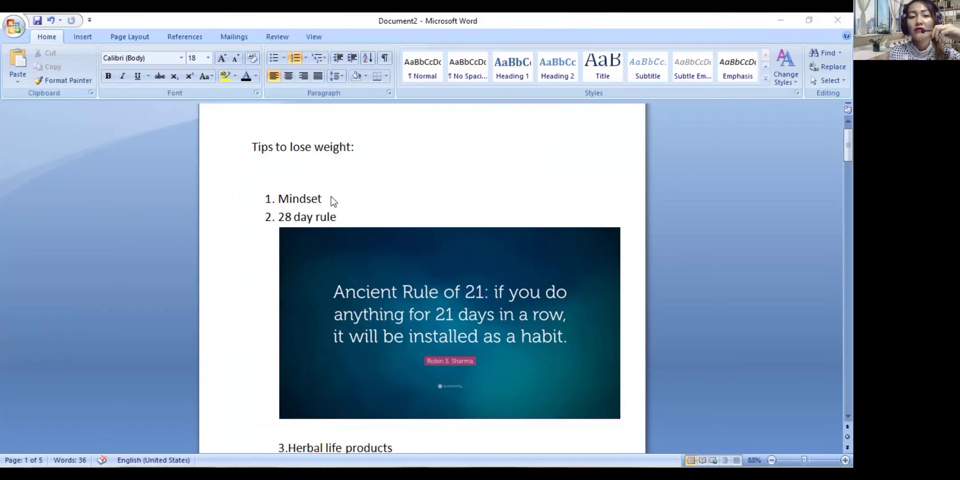
# - Place the cursor after 'Mindset' in the Tips to lose weight numbered list
pyautogui.click(328, 205)
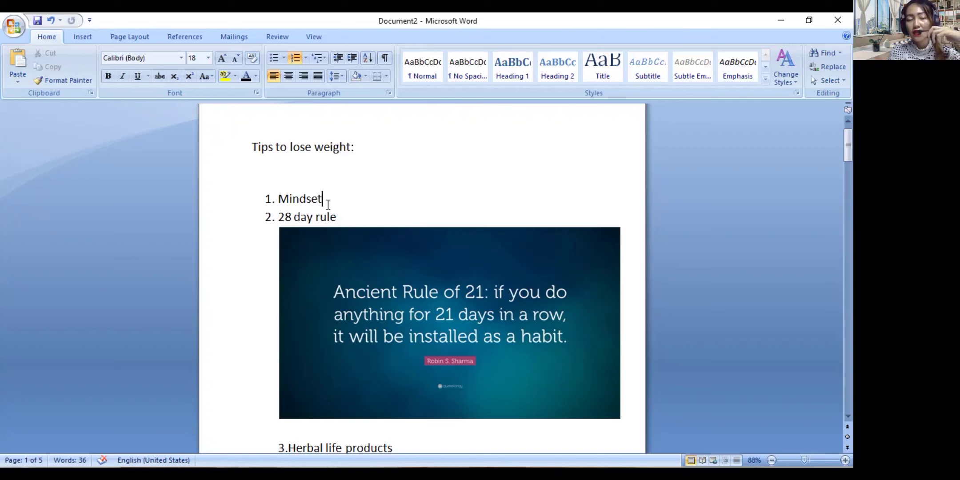
pyautogui.scroll(-1, 327, 204)
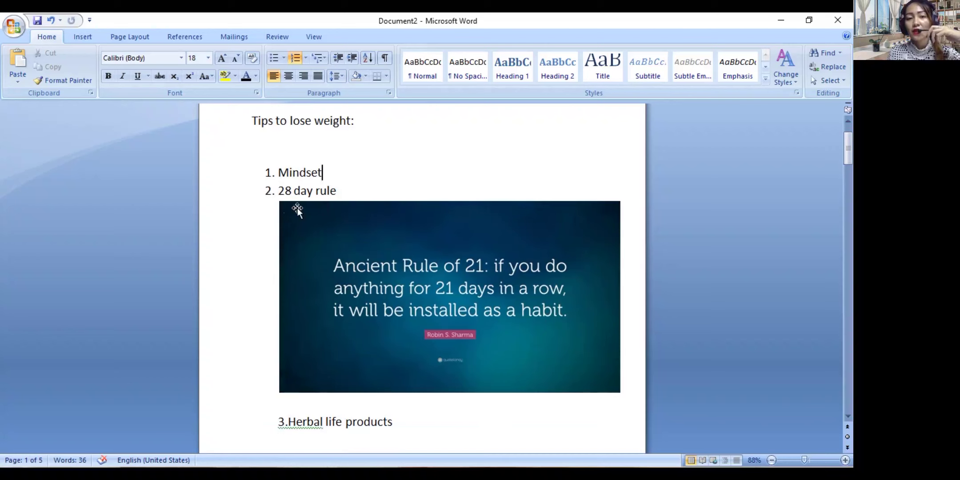
# - Resize the Rule of 21 quote image above 'Herbal life products' to be slightly taller and narrower
pyautogui.click(277, 229)
pyautogui.moveTo(267, 239)
pyautogui.mouseDown()
pyautogui.moveTo(410, 255)
pyautogui.moveTo(339, 270)
pyautogui.mouseUp()
pyautogui.click(477, 270)
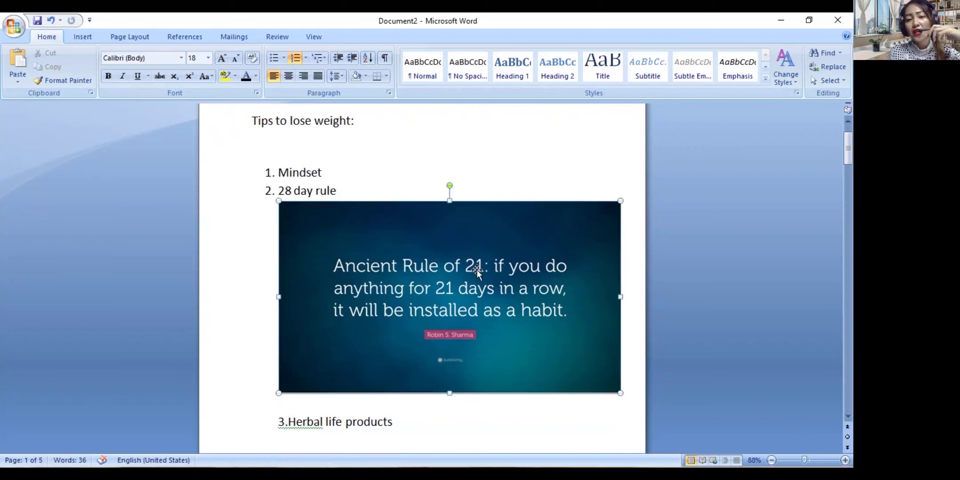
pyautogui.scroll(-1, 356, 310)
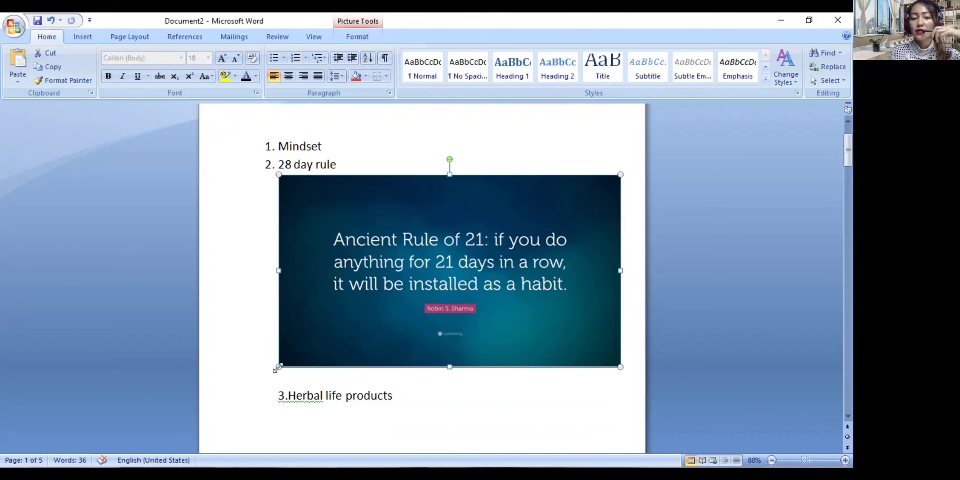
pyautogui.moveTo(278, 367); pyautogui.dragTo(256, 381)
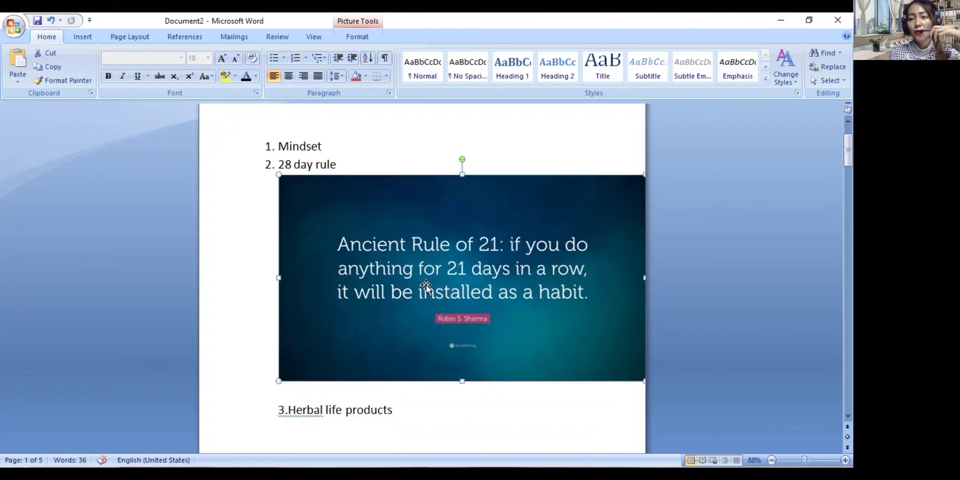
pyautogui.moveTo(404, 259)
pyautogui.mouseDown()
pyautogui.moveTo(347, 286)
pyautogui.moveTo(277, 279)
pyautogui.mouseUp()
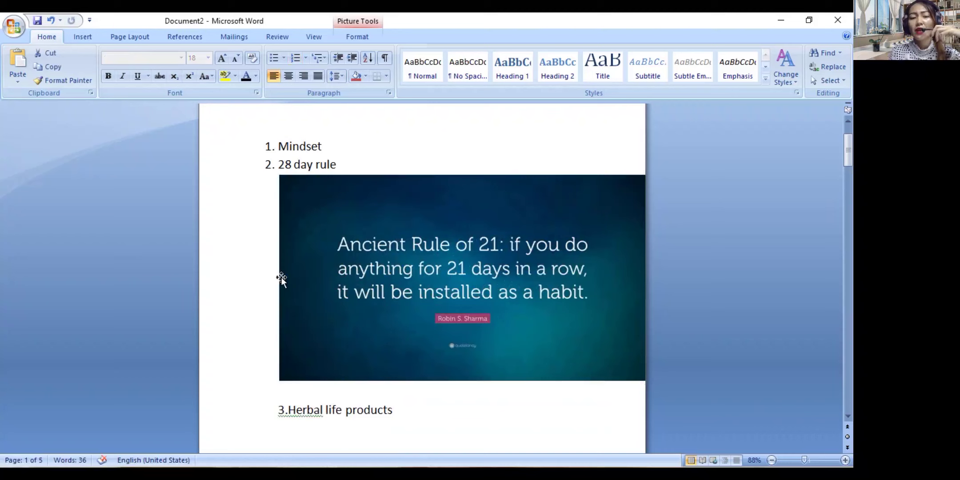
pyautogui.click(282, 280)
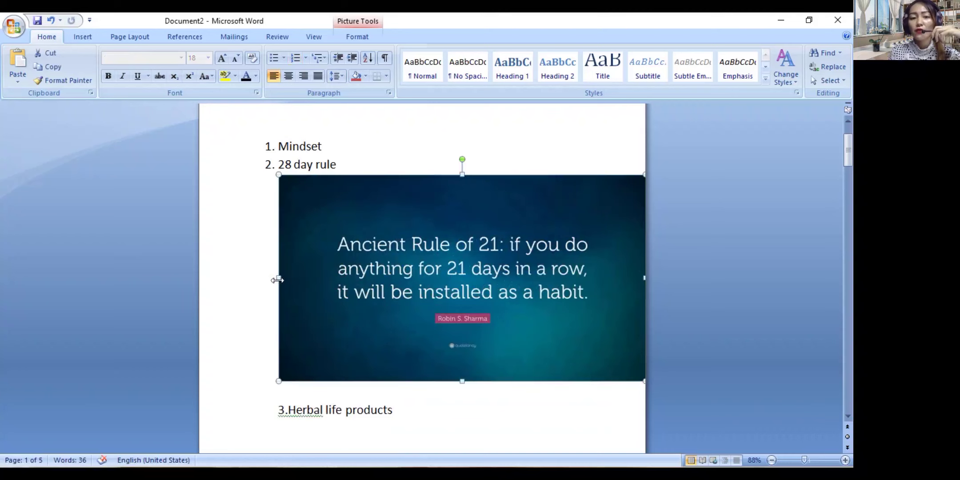
pyautogui.moveTo(282, 278); pyautogui.dragTo(308, 279)
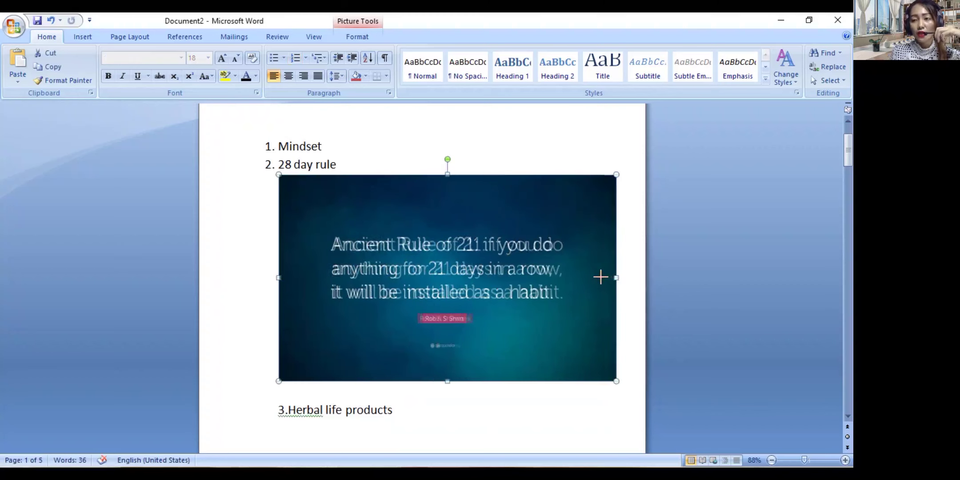
pyautogui.moveTo(600, 277); pyautogui.dragTo(585, 296)
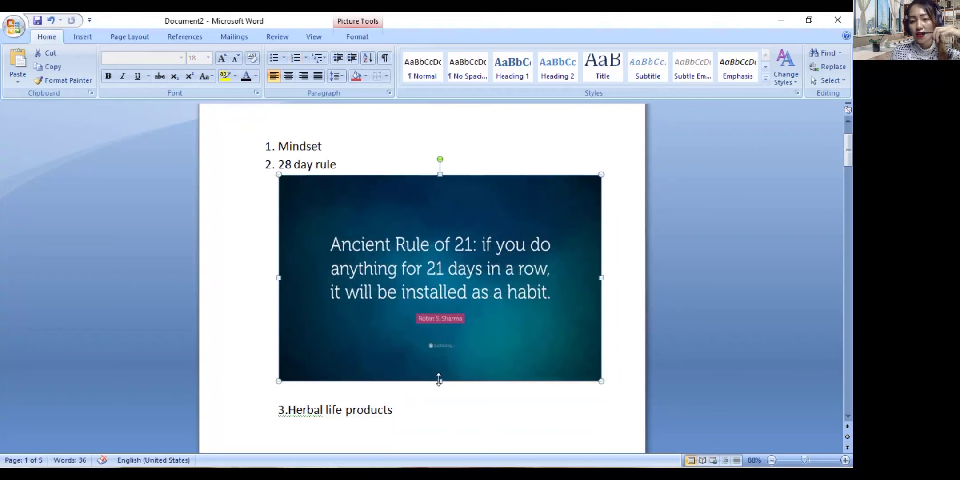
pyautogui.scroll(-1, 487, 322)
pyautogui.scroll(-1, 497, 320)
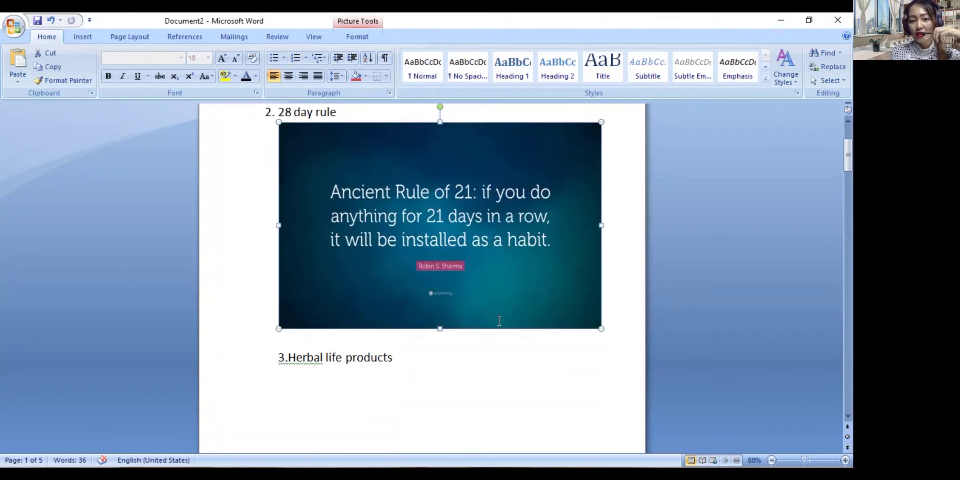
pyautogui.scroll(-1, 413, 331)
pyautogui.scroll(-2, 413, 332)
pyautogui.scroll(-2, 413, 332)
pyautogui.scroll(-2, 414, 331)
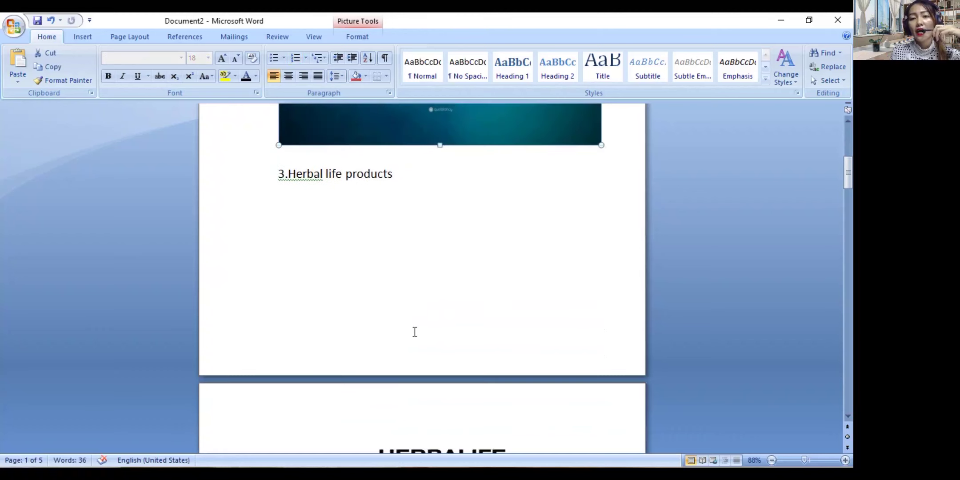
pyautogui.scroll(-3, 339, 244)
pyautogui.scroll(-2, 363, 304)
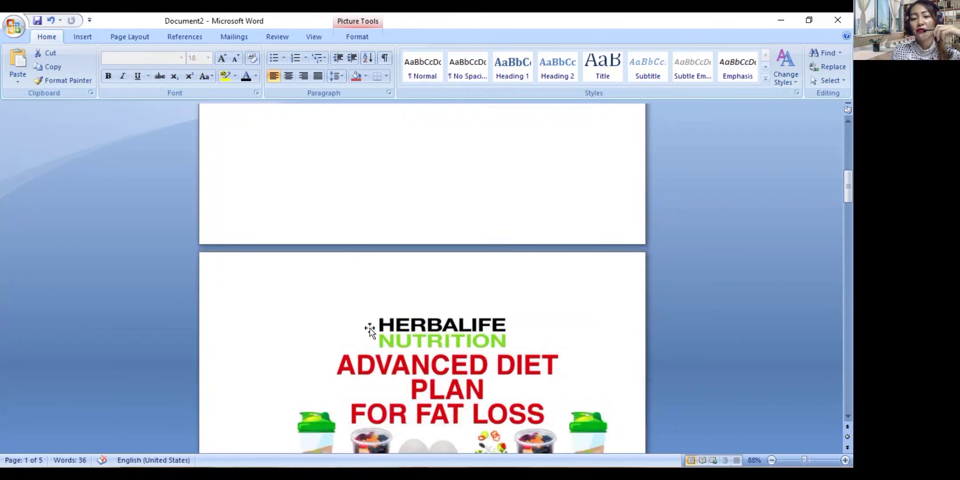
pyautogui.scroll(-2, 368, 308)
pyautogui.scroll(-3, 394, 318)
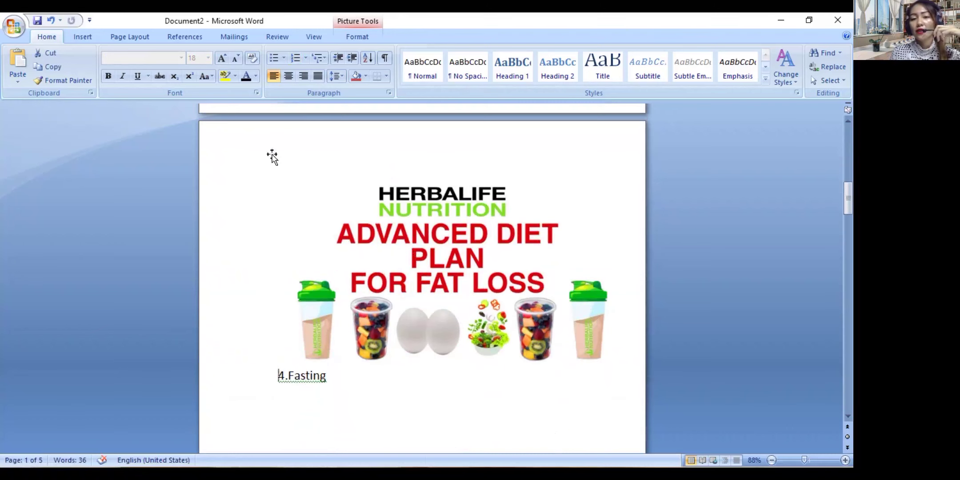
# - Resize the Herbalife advanced diet plan picture on page 2 to be slightly larger
pyautogui.click(280, 180)
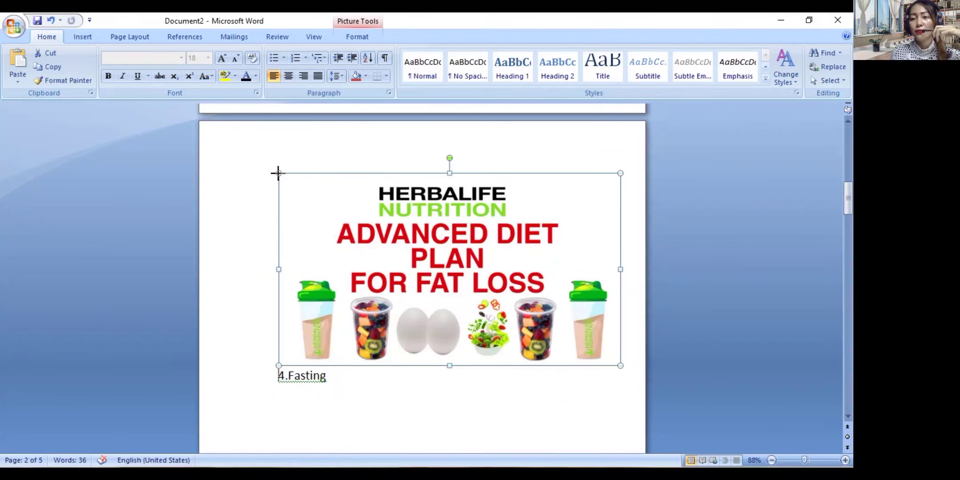
pyautogui.moveTo(277, 175)
pyautogui.mouseDown()
pyautogui.moveTo(285, 183)
pyautogui.moveTo(270, 167)
pyautogui.mouseUp()
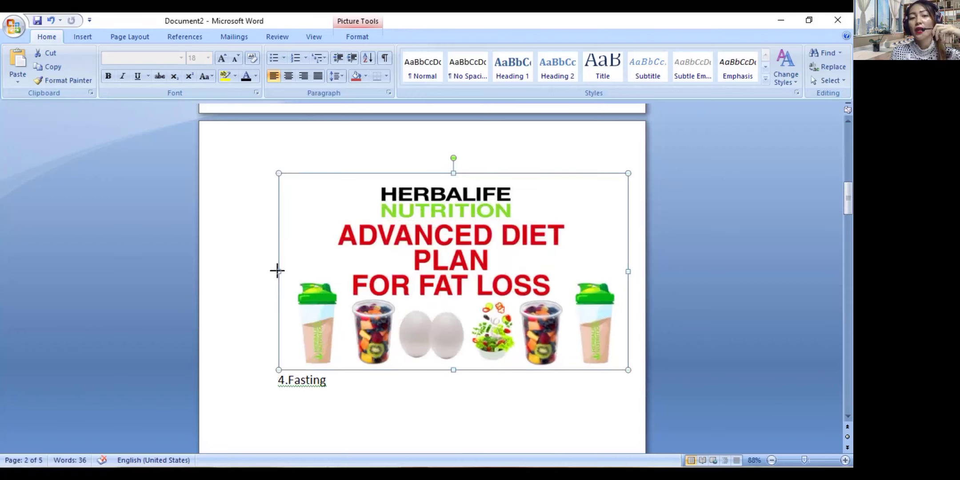
pyautogui.moveTo(275, 275); pyautogui.dragTo(234, 267)
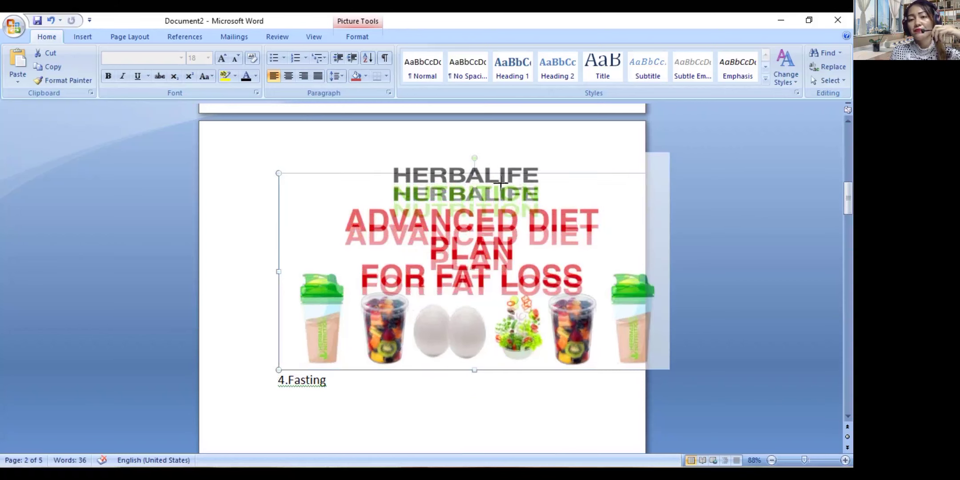
pyautogui.moveTo(473, 173); pyautogui.dragTo(470, 153)
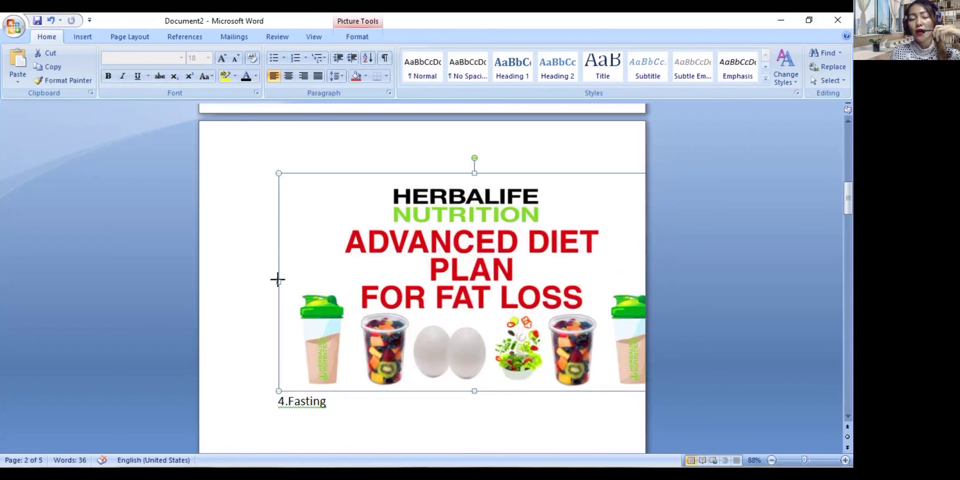
pyautogui.moveTo(278, 280); pyautogui.dragTo(319, 280)
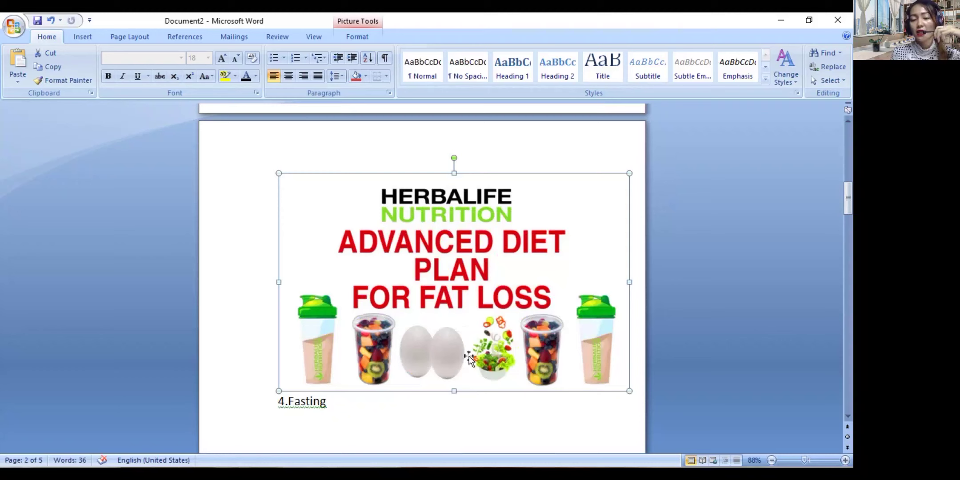
pyautogui.moveTo(450, 389); pyautogui.dragTo(450, 369)
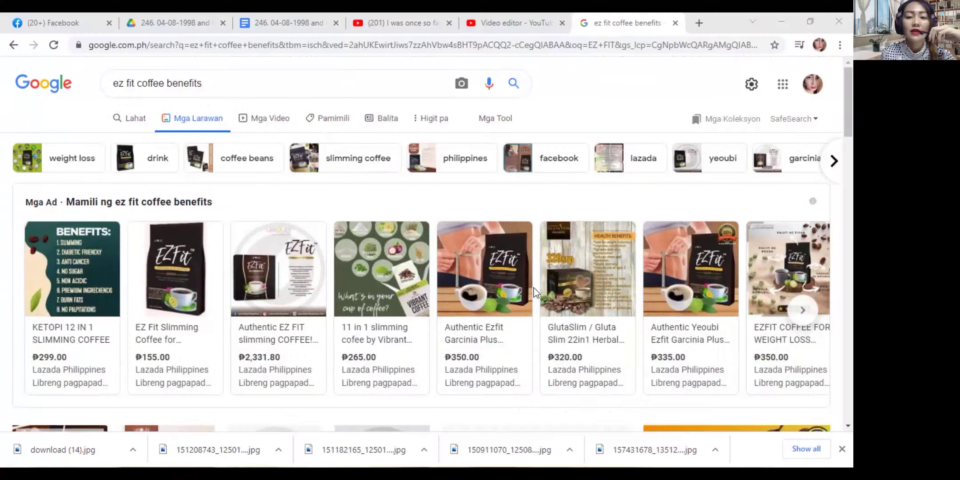
pyautogui.scroll(-2, 534, 293)
pyautogui.scroll(-1, 555, 303)
pyautogui.scroll(-1, 572, 316)
pyautogui.scroll(-2, 345, 327)
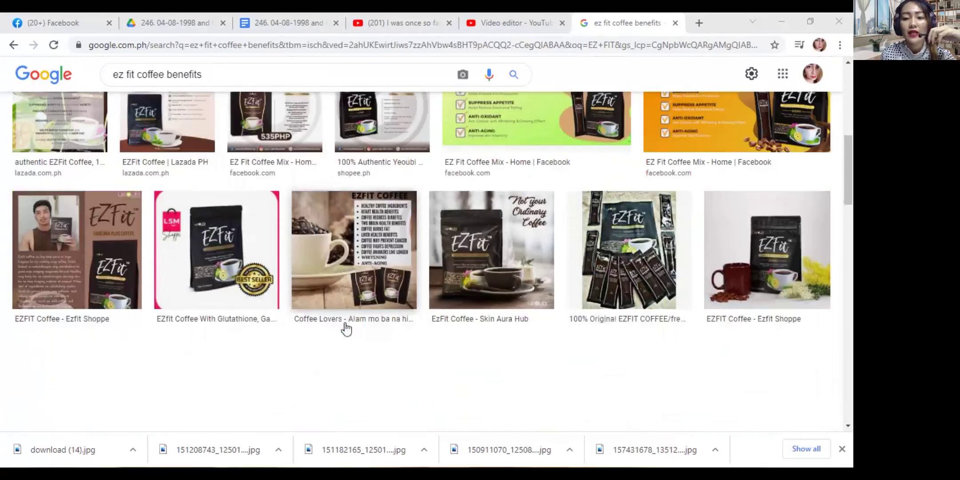
pyautogui.scroll(-5, 348, 319)
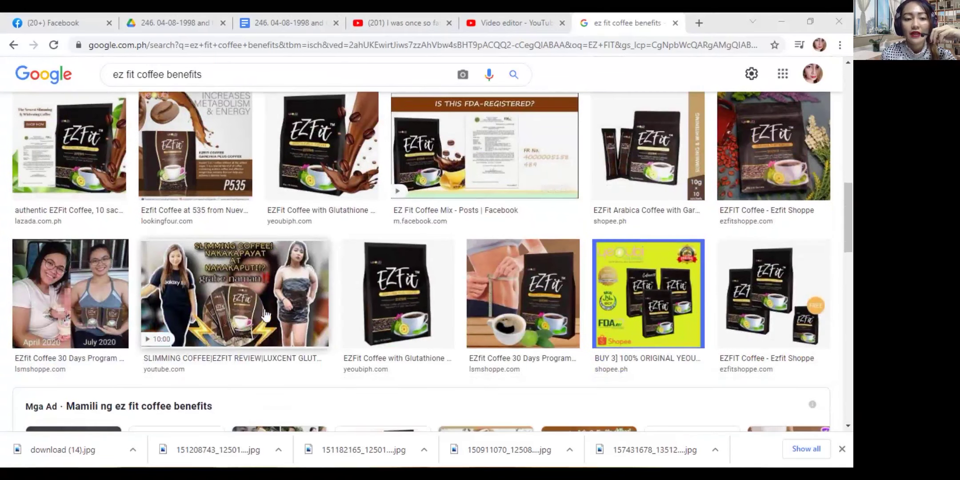
pyautogui.scroll(3, 264, 315)
pyautogui.scroll(3, 376, 285)
pyautogui.scroll(2, 488, 262)
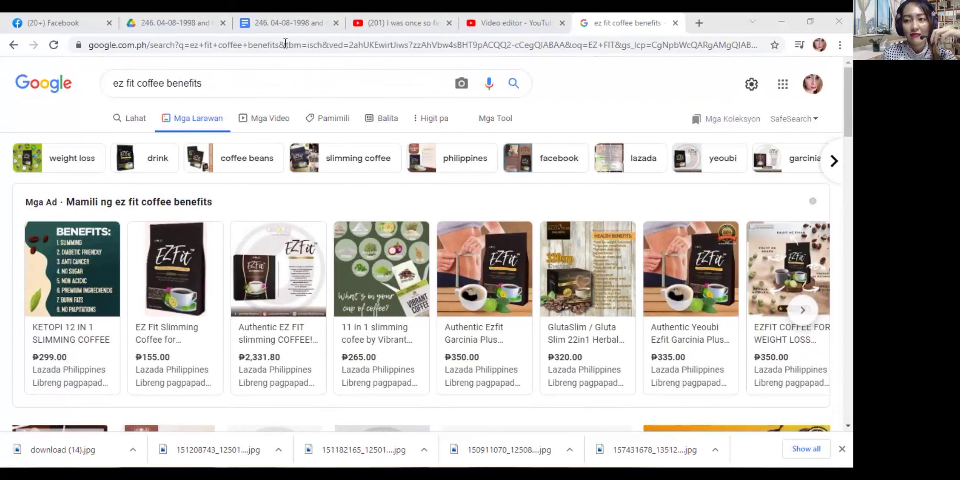
# - Erase 'coffee benefits' and the rest of the 'ez fit coffee benefits' query
pyautogui.click(136, 82)
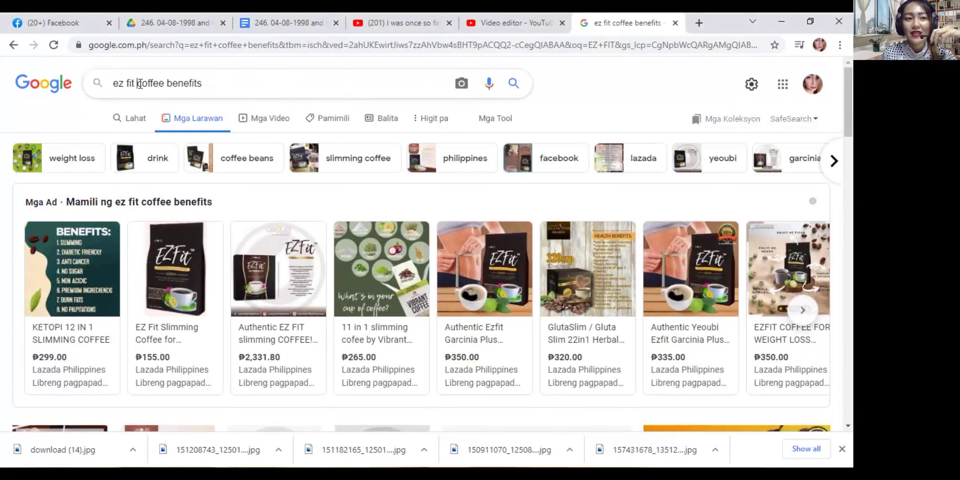
pyautogui.moveTo(138, 83); pyautogui.dragTo(246, 87)
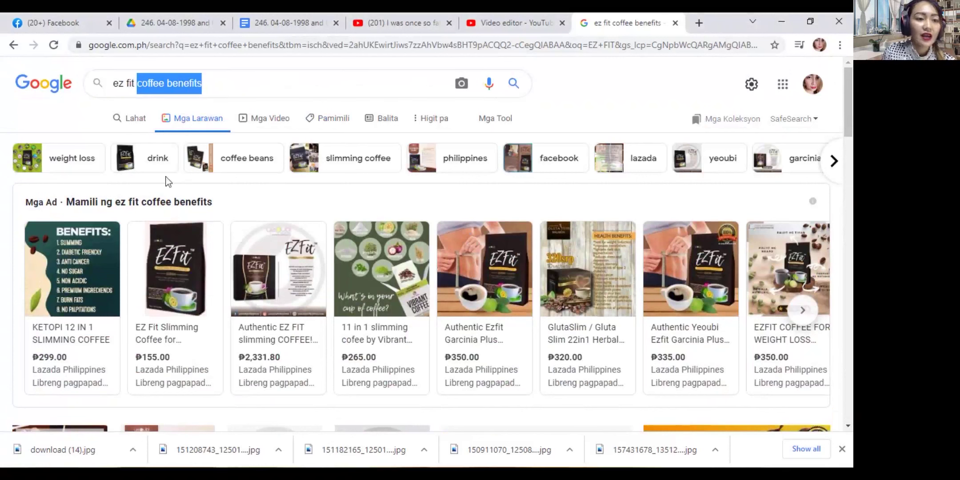
pyautogui.moveTo(175, 285)
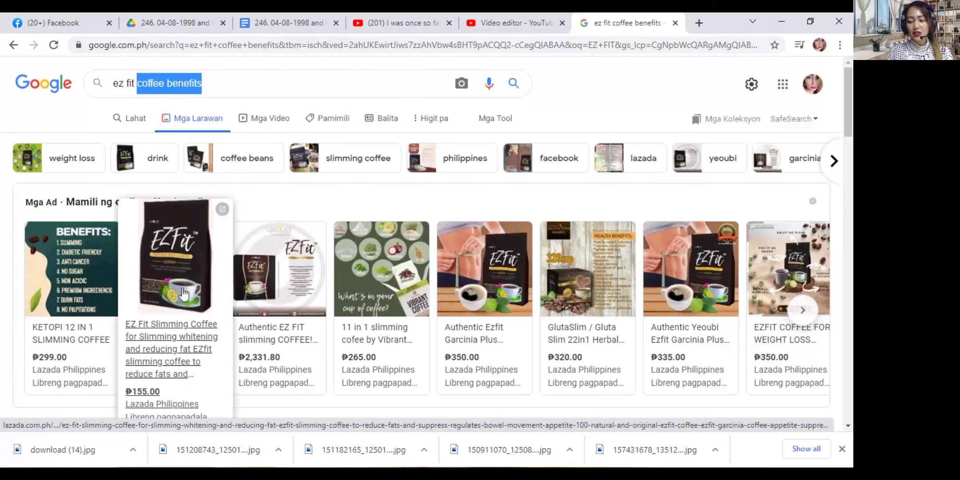
pyautogui.press('BackSpace')
pyautogui.press('BackSpace')
pyautogui.press('BackSpace')
pyautogui.press('BackSpace')
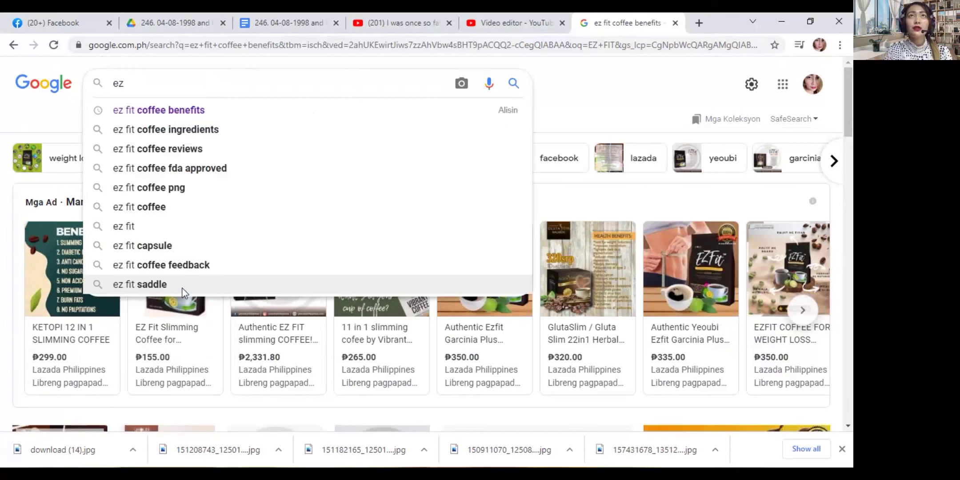
pyautogui.press('BackSpace')
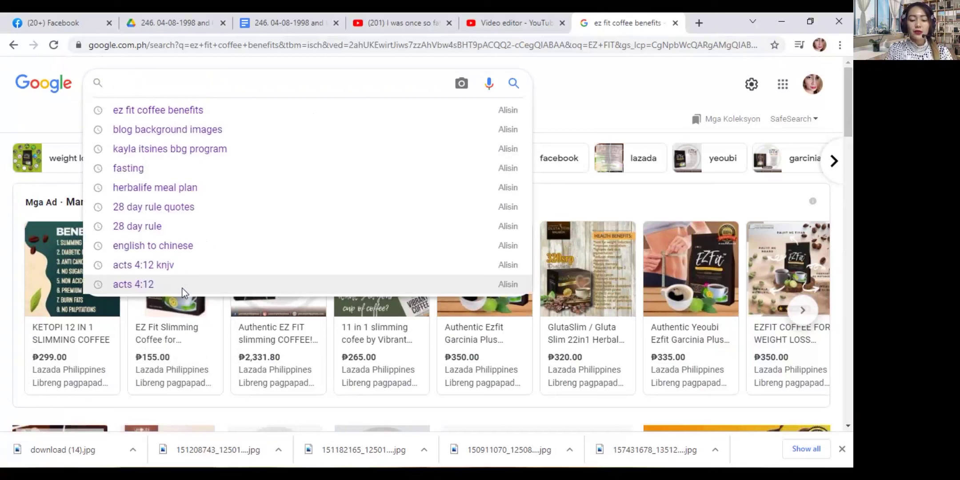
pyautogui.write('EZ fit ')
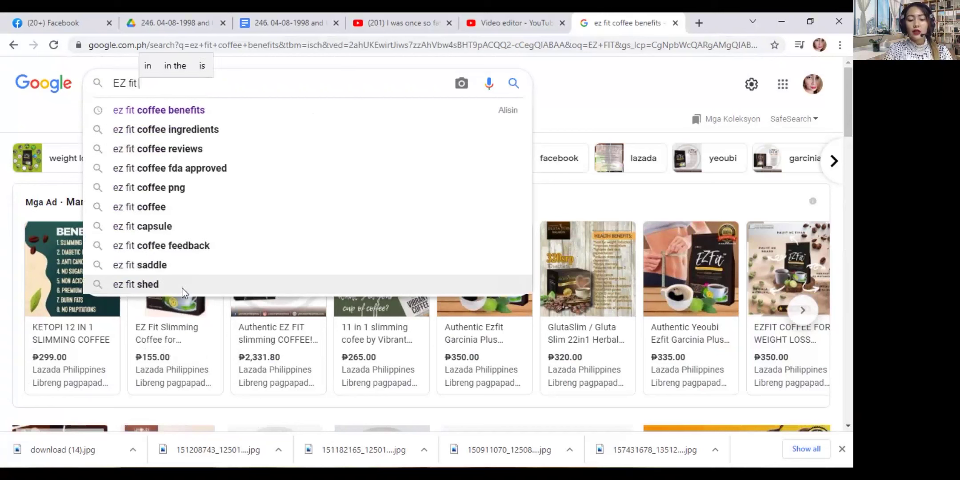
pyautogui.write('capsule')
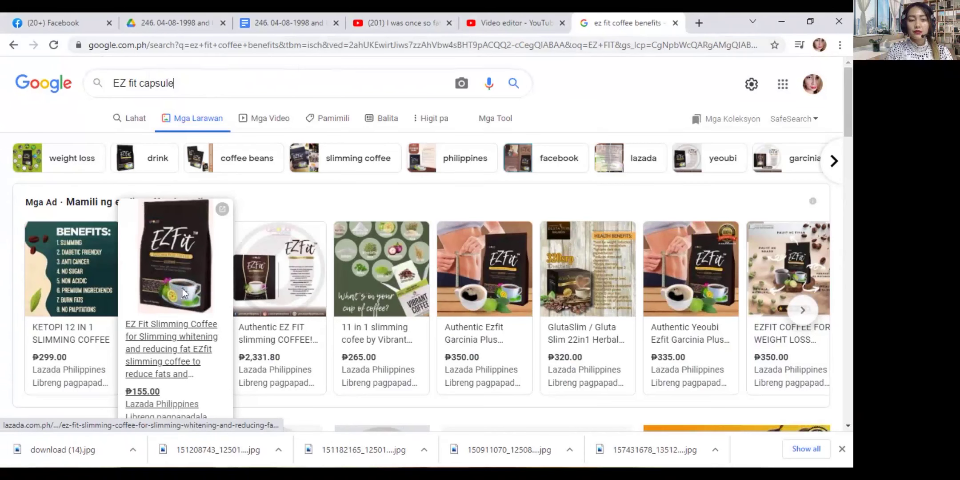
# - Search Google Images for 'EZ fit capsule'
pyautogui.press('Return')
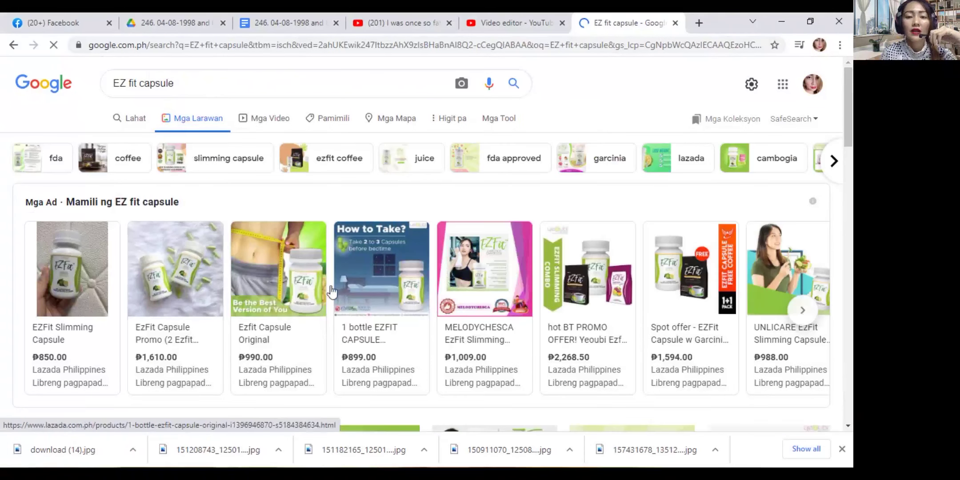
pyautogui.scroll(-1, 317, 323)
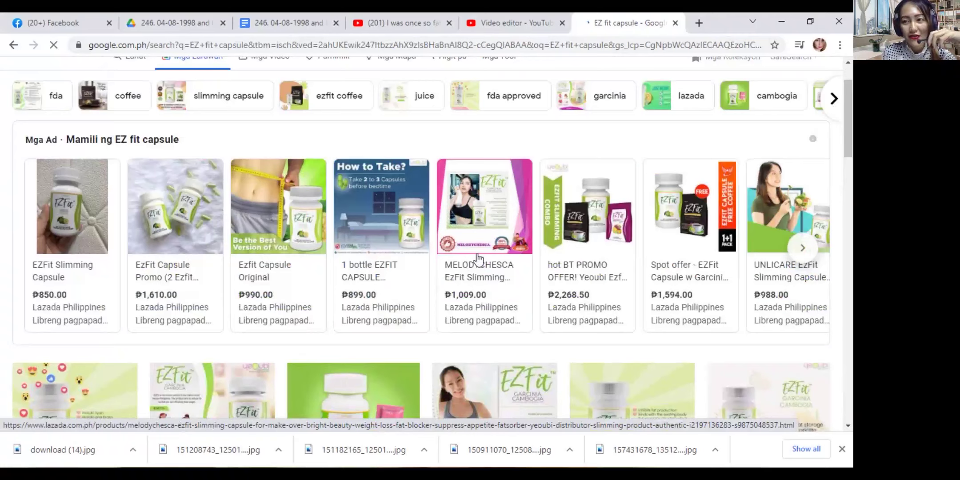
pyautogui.scroll(-2, 477, 259)
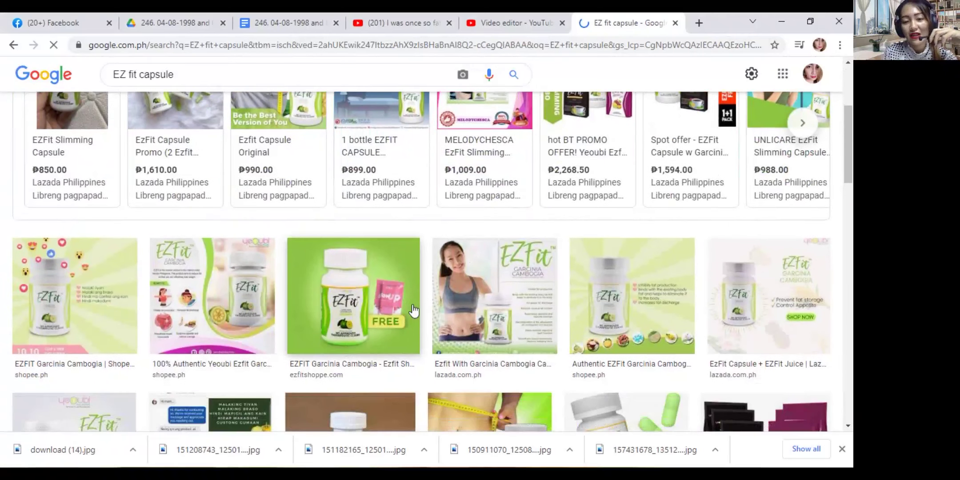
pyautogui.scroll(-1, 413, 309)
pyautogui.scroll(-1, 413, 308)
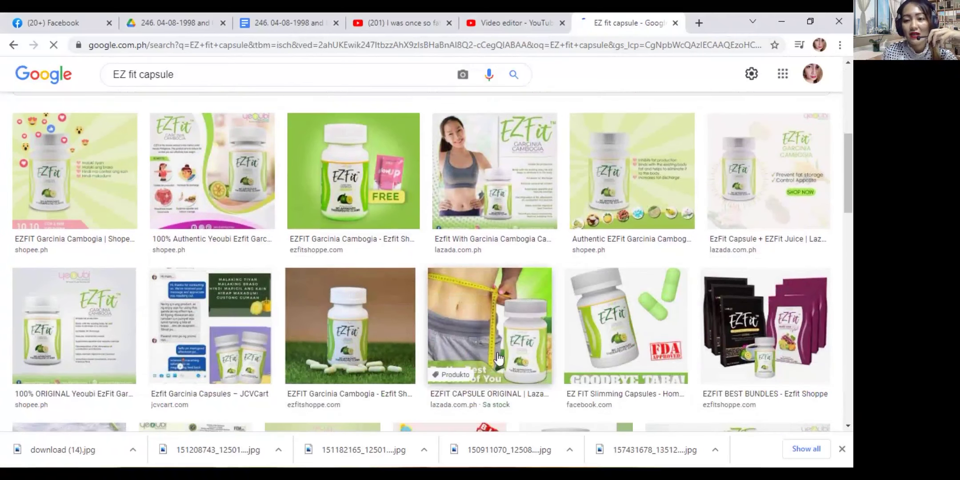
pyautogui.scroll(-1, 518, 323)
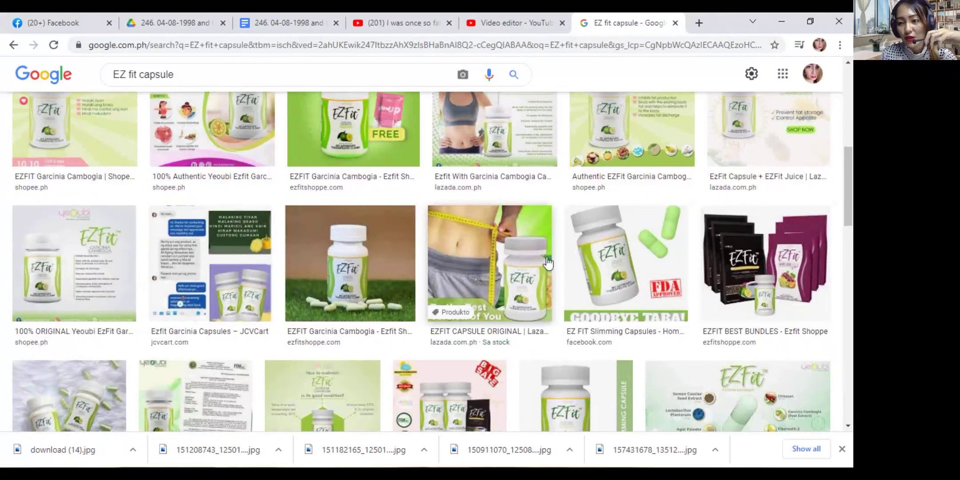
pyautogui.scroll(4, 278, 242)
pyautogui.scroll(1, 225, 151)
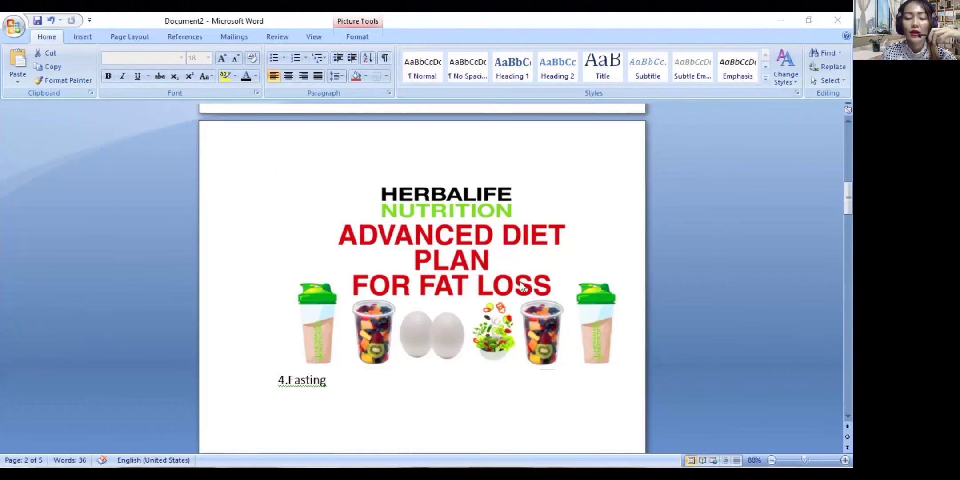
pyautogui.scroll(3, 482, 256)
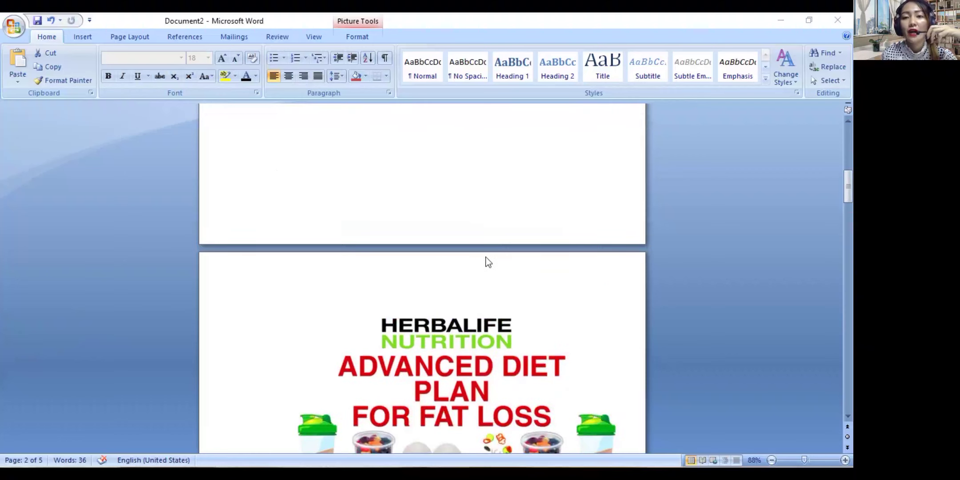
pyautogui.scroll(2, 469, 231)
pyautogui.scroll(3, 476, 212)
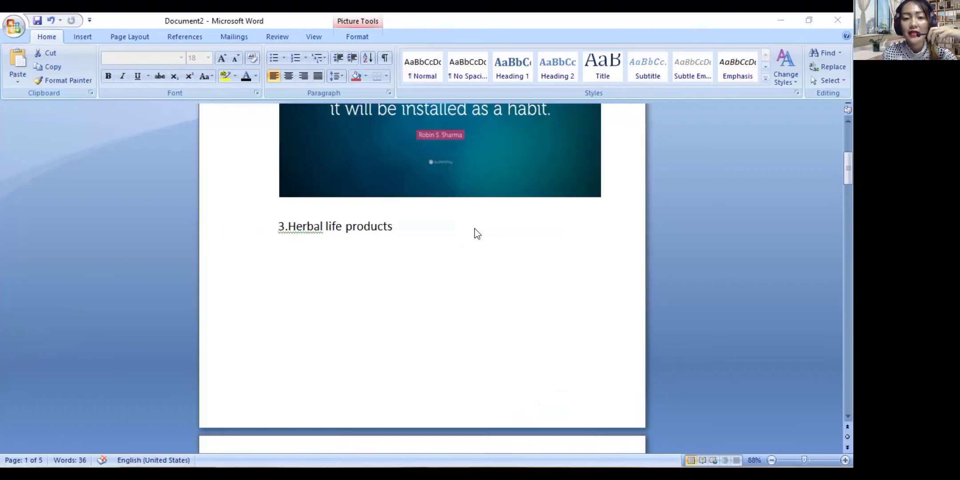
pyautogui.scroll(3, 476, 234)
pyautogui.scroll(-1, 369, 235)
pyautogui.scroll(3, 407, 172)
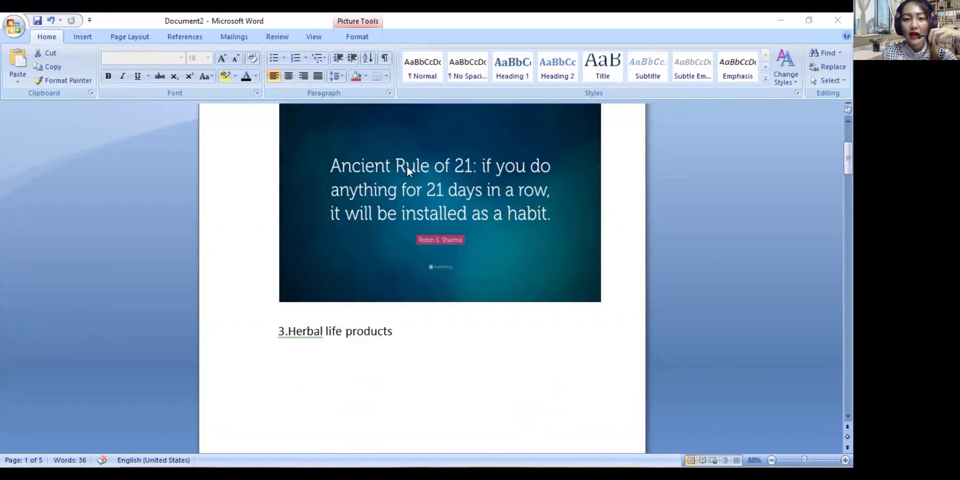
pyautogui.scroll(-3, 397, 292)
pyautogui.scroll(-3, 396, 292)
pyautogui.scroll(-3, 417, 293)
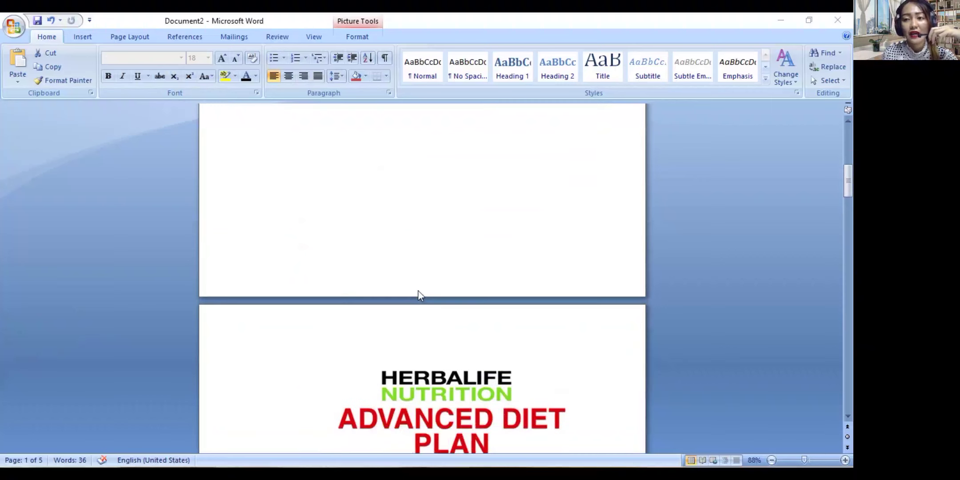
pyautogui.scroll(-2, 442, 337)
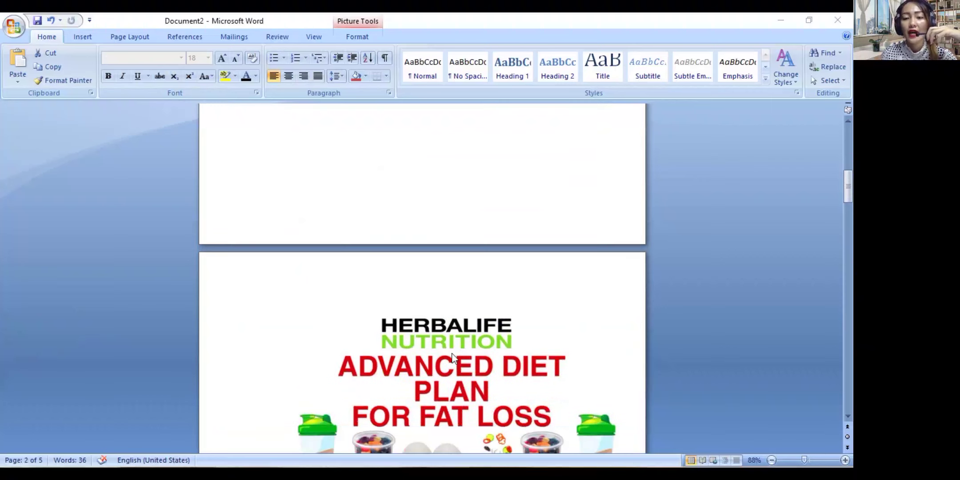
pyautogui.scroll(-3, 453, 362)
pyautogui.scroll(-1, 357, 362)
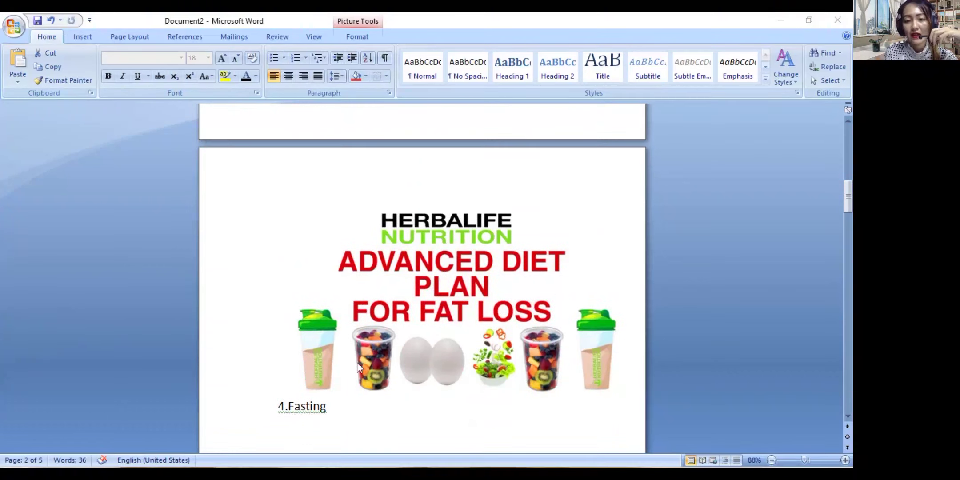
pyautogui.scroll(-1, 425, 319)
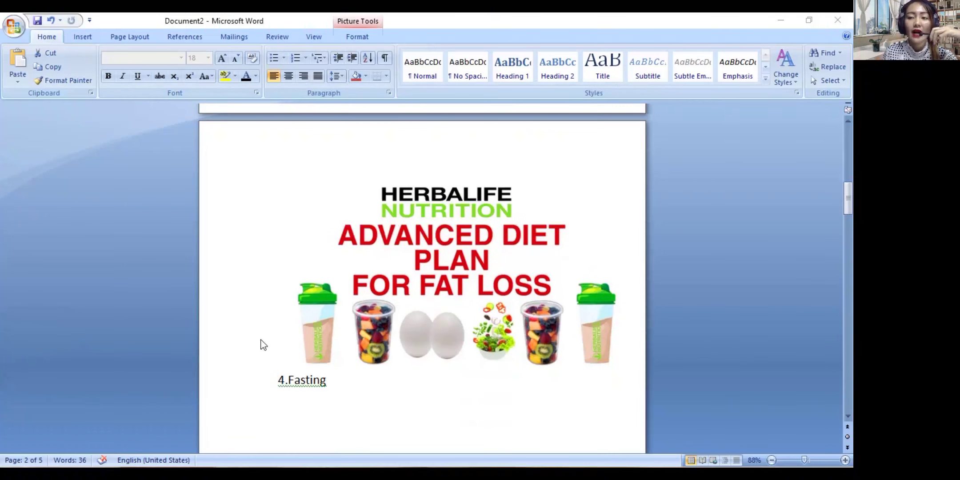
pyautogui.scroll(-1, 415, 319)
pyautogui.scroll(-1, 366, 326)
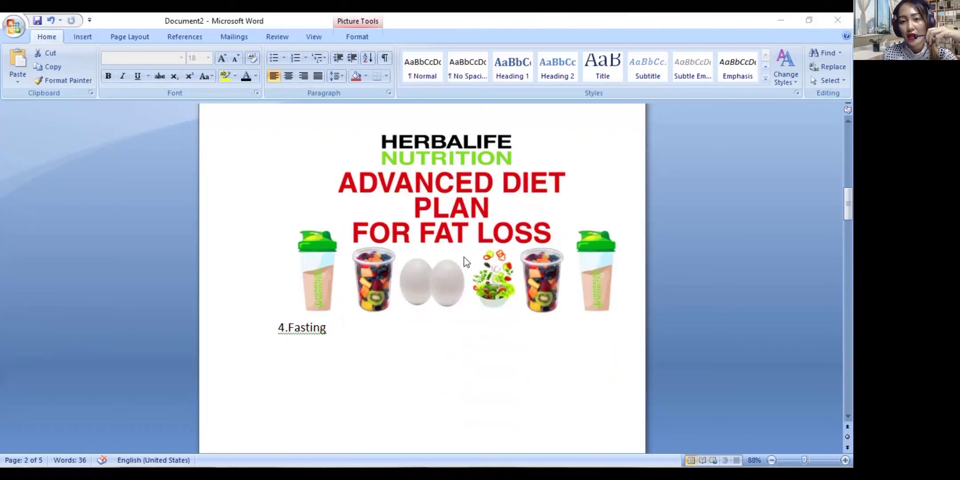
pyautogui.scroll(1, 502, 260)
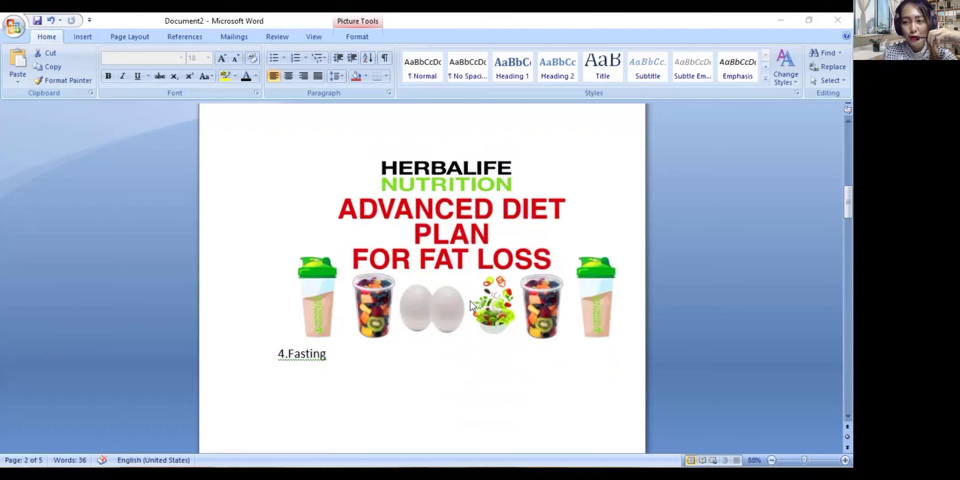
pyautogui.scroll(-1, 471, 305)
pyautogui.scroll(-2, 471, 304)
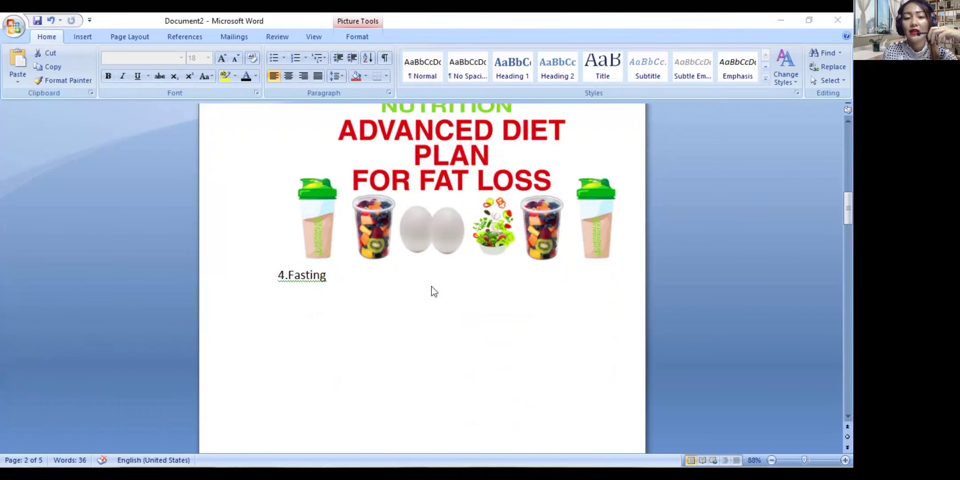
pyautogui.scroll(3, 432, 292)
pyautogui.click(314, 338)
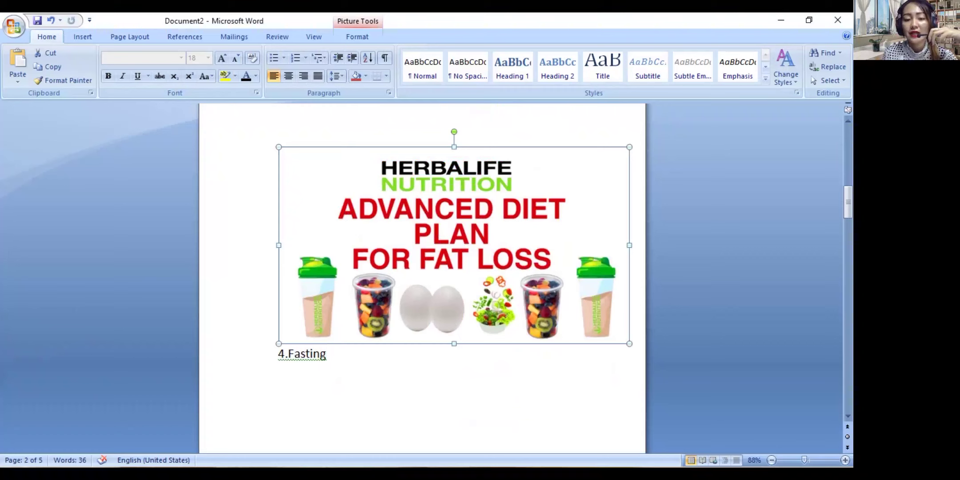
pyautogui.click(270, 113)
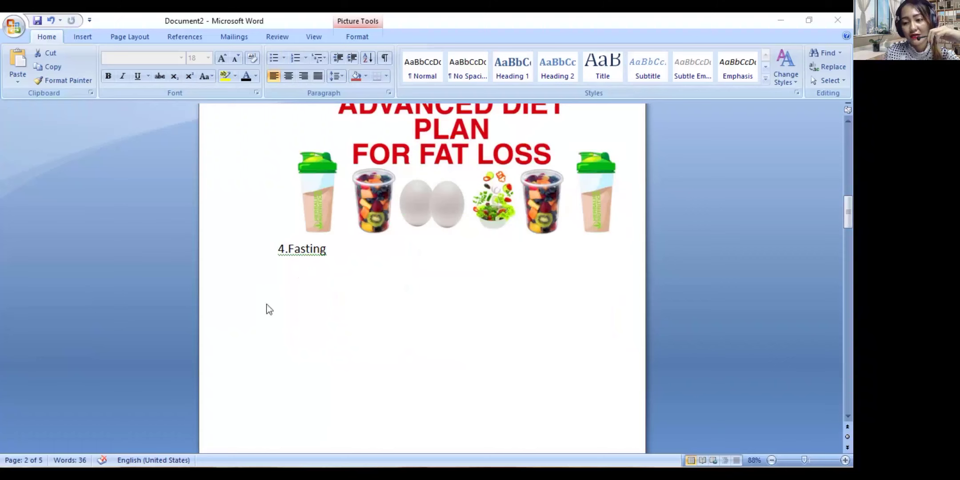
pyautogui.scroll(-2, 384, 315)
pyautogui.scroll(-1, 358, 317)
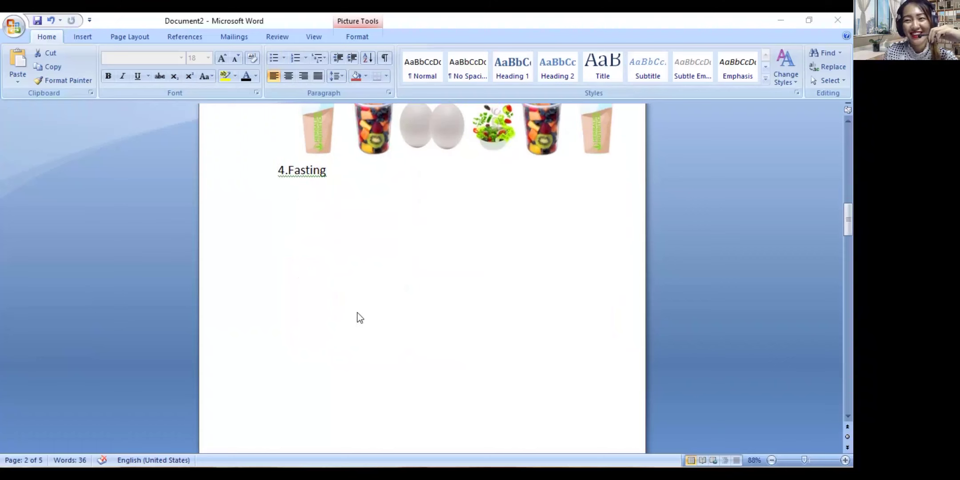
pyautogui.scroll(-1, 358, 317)
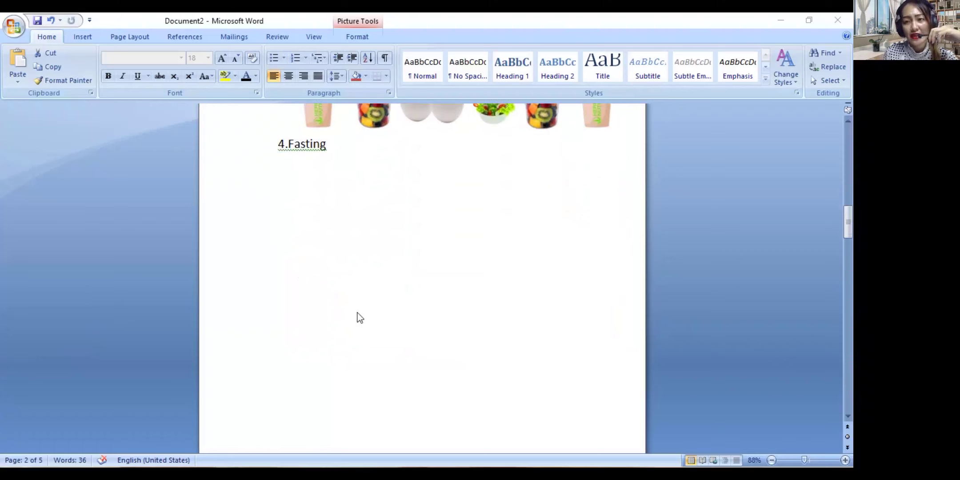
pyautogui.scroll(-1, 358, 317)
pyautogui.scroll(-1, 338, 334)
pyautogui.scroll(-1, 367, 345)
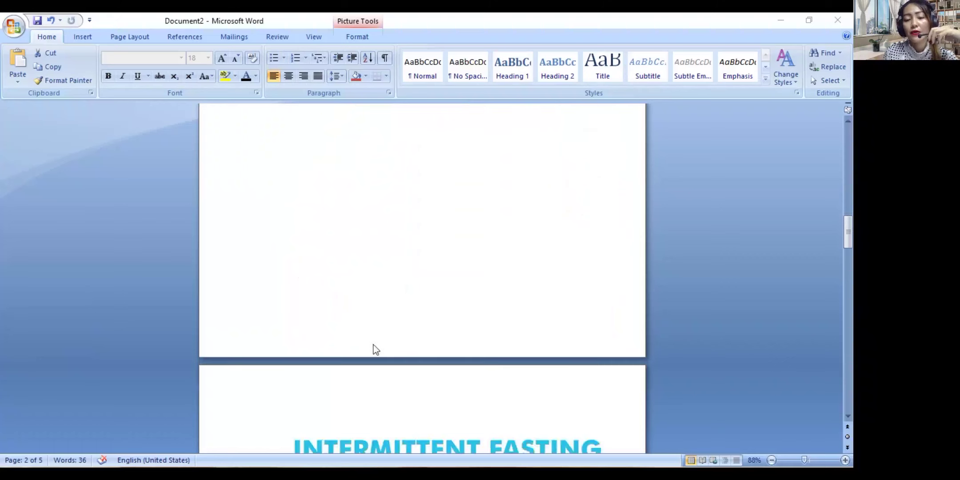
pyautogui.scroll(-1, 420, 337)
pyautogui.scroll(-3, 461, 327)
pyautogui.scroll(-2, 457, 337)
pyautogui.scroll(-1, 456, 337)
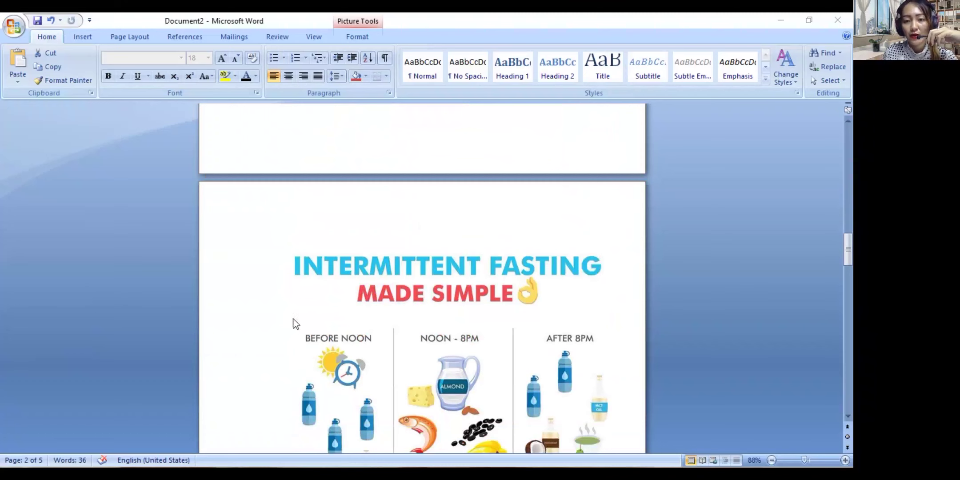
pyautogui.scroll(-3, 293, 322)
pyautogui.scroll(-1, 471, 276)
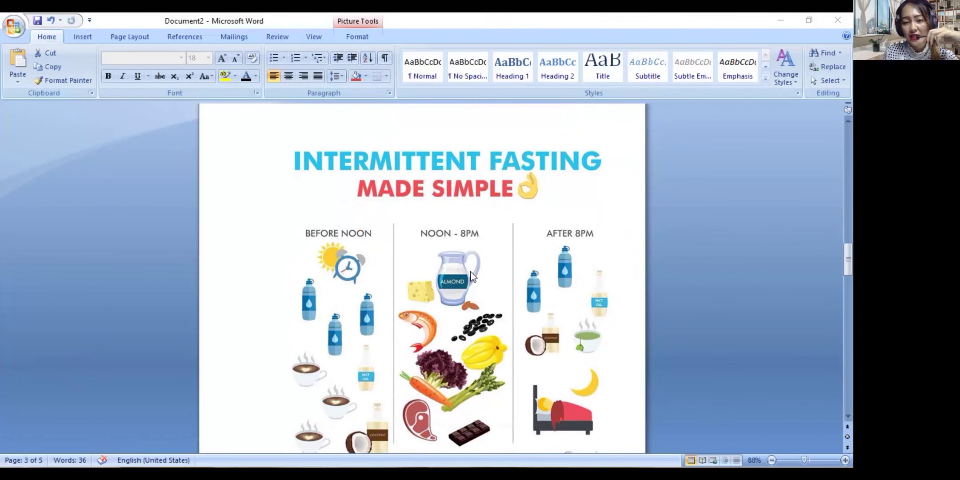
pyautogui.scroll(-1, 471, 276)
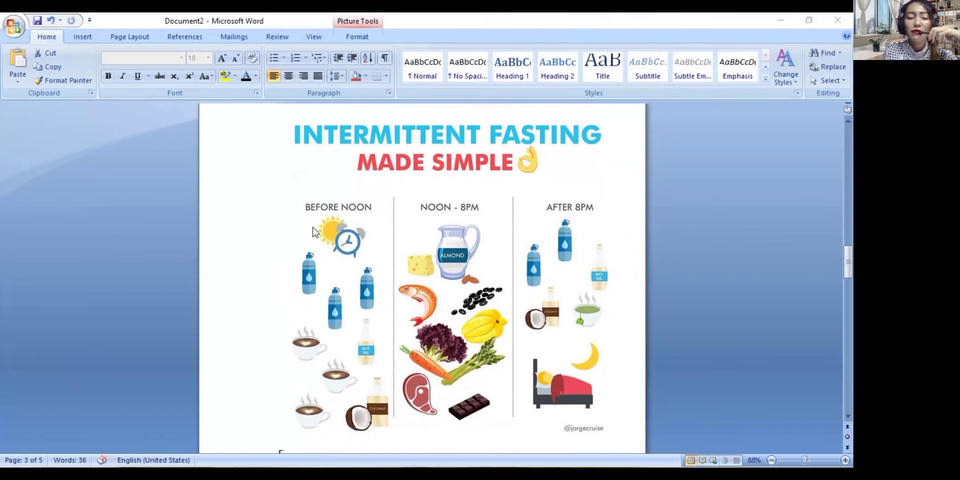
pyautogui.scroll(-2, 360, 318)
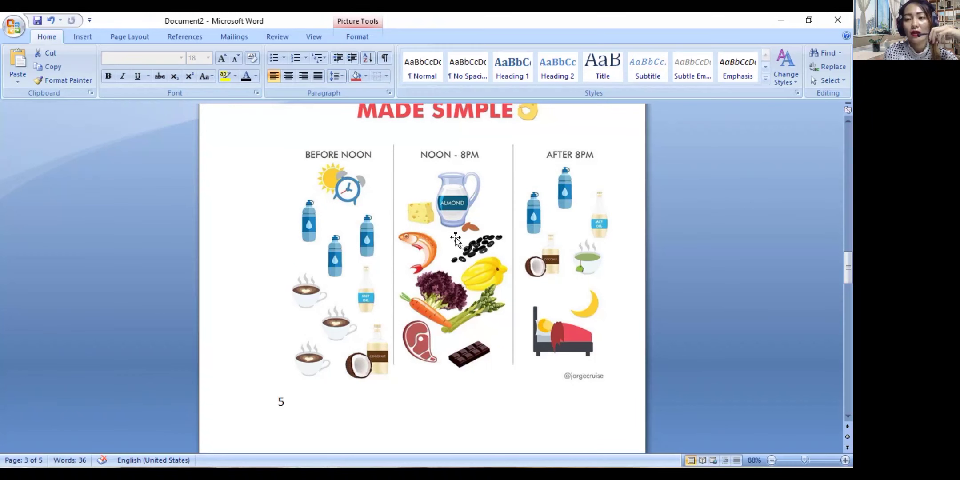
pyautogui.scroll(-1, 456, 240)
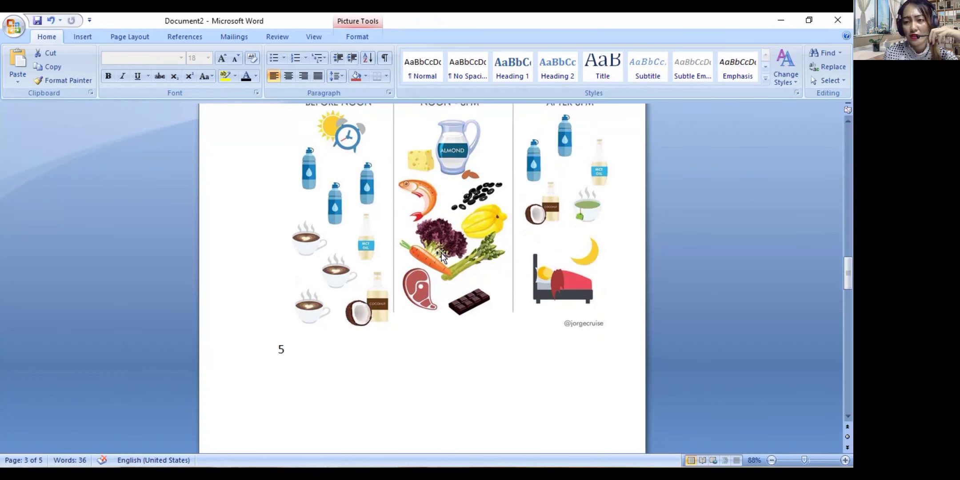
pyautogui.scroll(-1, 455, 325)
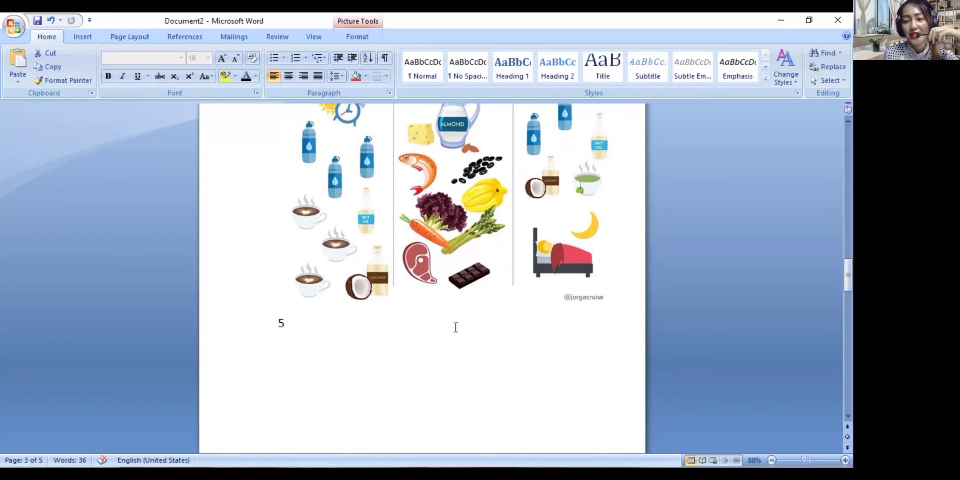
pyautogui.scroll(-2, 465, 364)
pyautogui.scroll(-1, 466, 363)
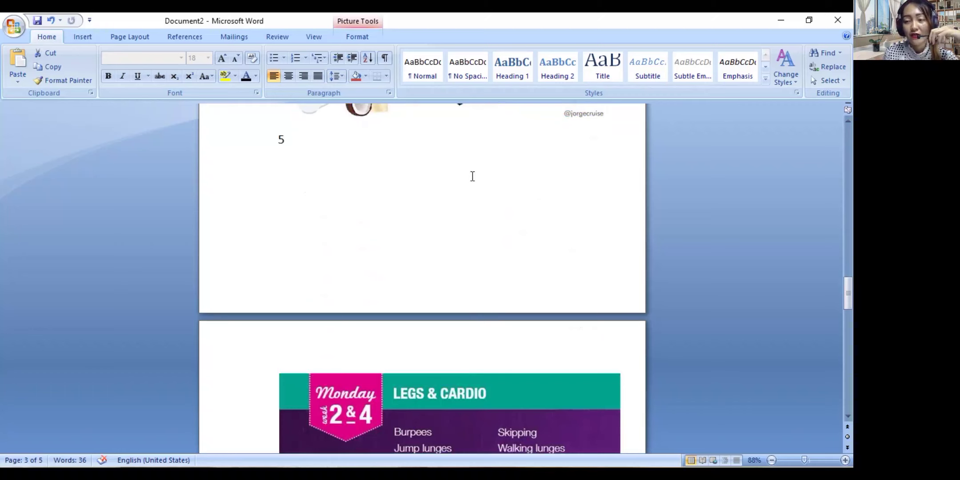
pyautogui.scroll(-1, 455, 253)
pyautogui.scroll(2, 455, 253)
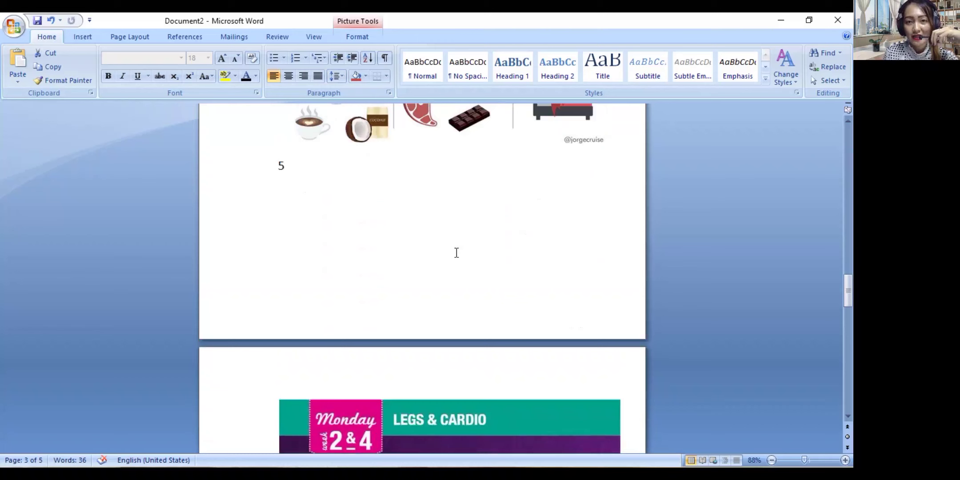
pyautogui.scroll(-2, 456, 253)
pyautogui.scroll(-1, 455, 253)
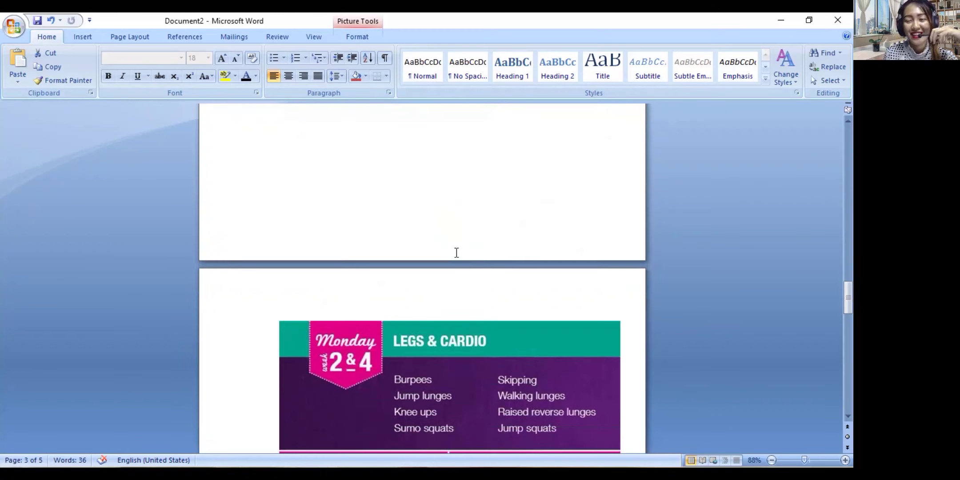
pyautogui.scroll(1, 456, 254)
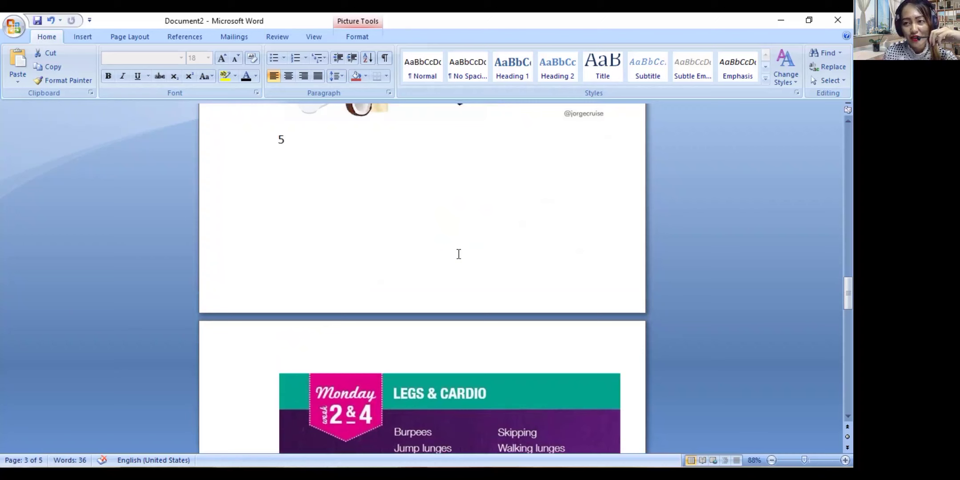
pyautogui.scroll(-1, 459, 255)
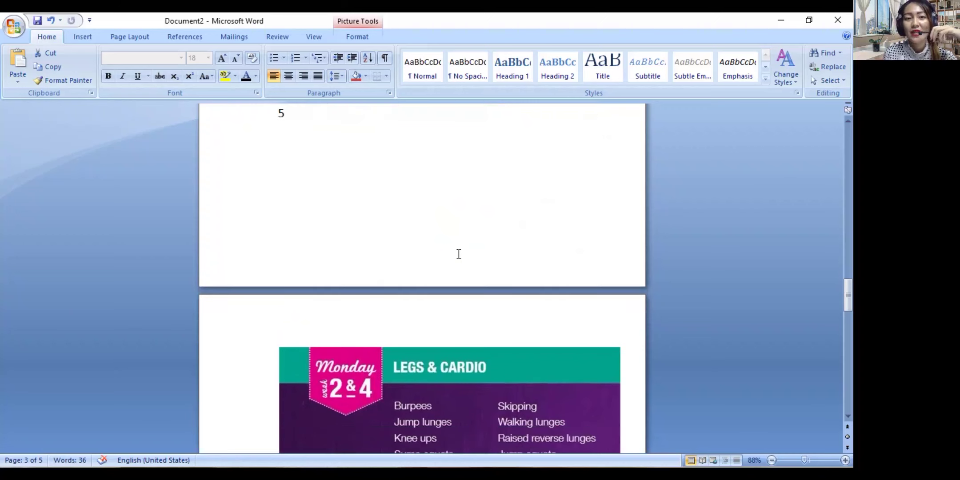
pyautogui.scroll(-2, 459, 255)
pyautogui.scroll(-3, 458, 255)
pyautogui.scroll(-3, 459, 255)
pyautogui.scroll(1, 458, 254)
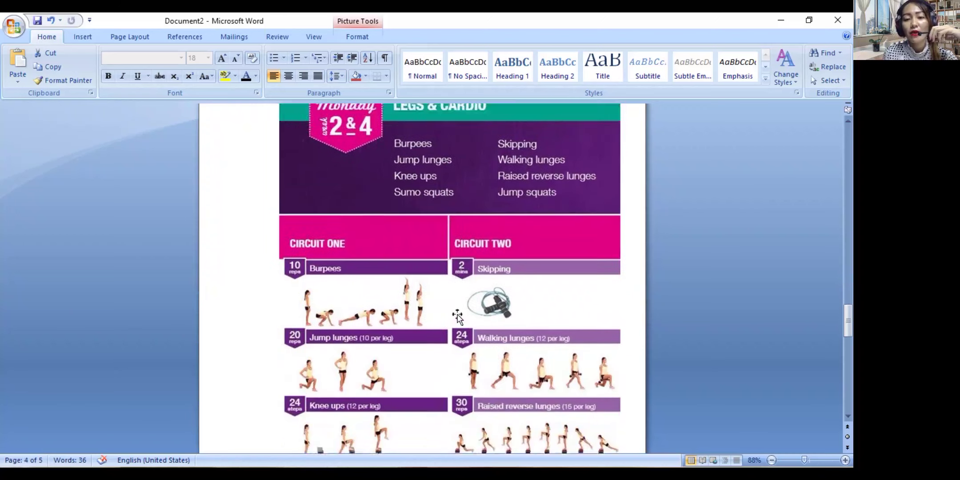
pyautogui.scroll(-2, 454, 300)
pyautogui.scroll(-4, 452, 319)
pyautogui.scroll(4, 452, 318)
pyautogui.scroll(4, 452, 319)
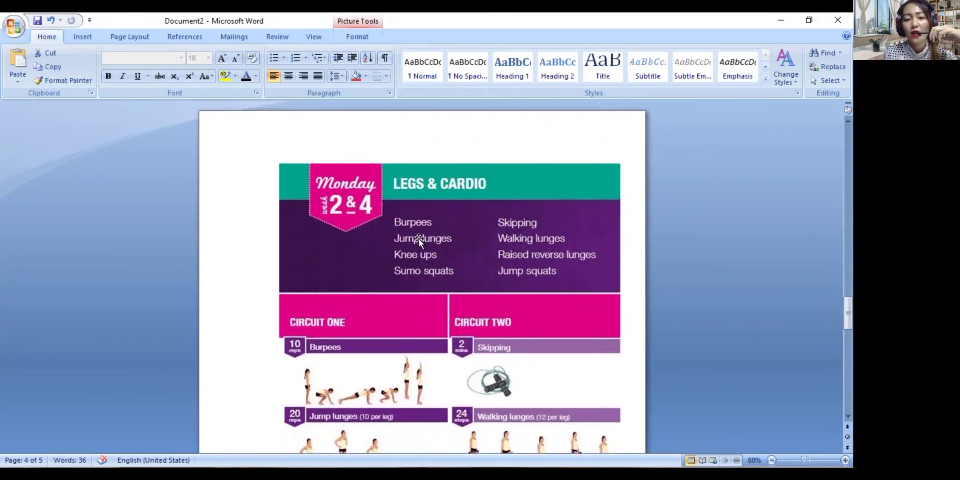
pyautogui.scroll(1, 418, 239)
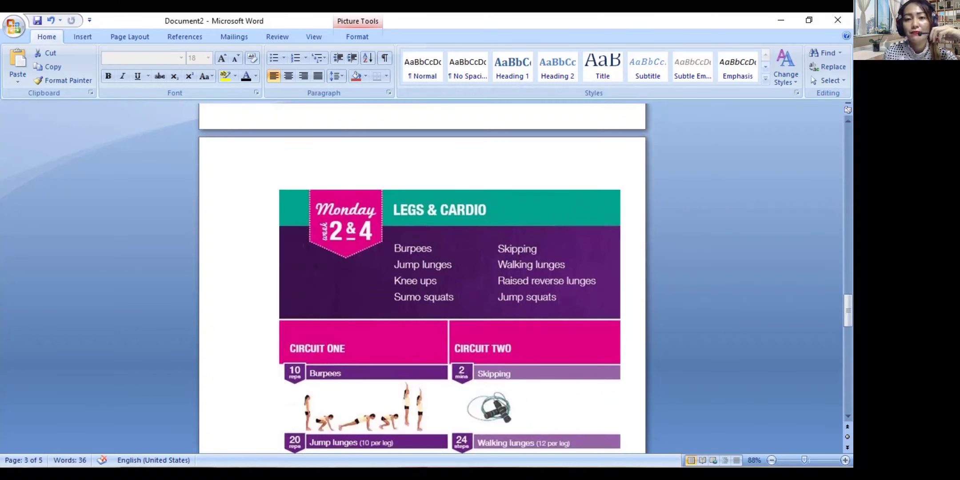
pyautogui.scroll(4, 274, 176)
pyautogui.scroll(3, 320, 178)
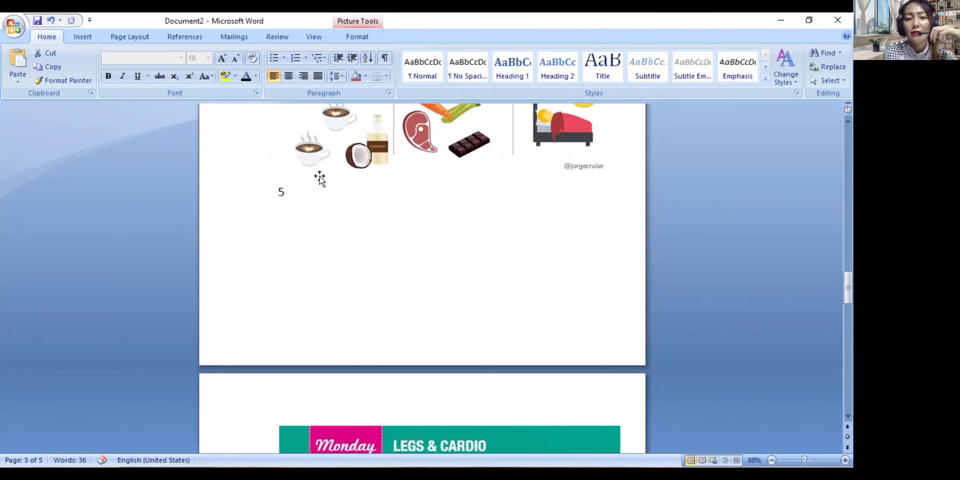
# - Fix a mistyped letter at item 5 and select the LEGS & CARDIO chart header
pyautogui.click(301, 193)
pyautogui.write('B')
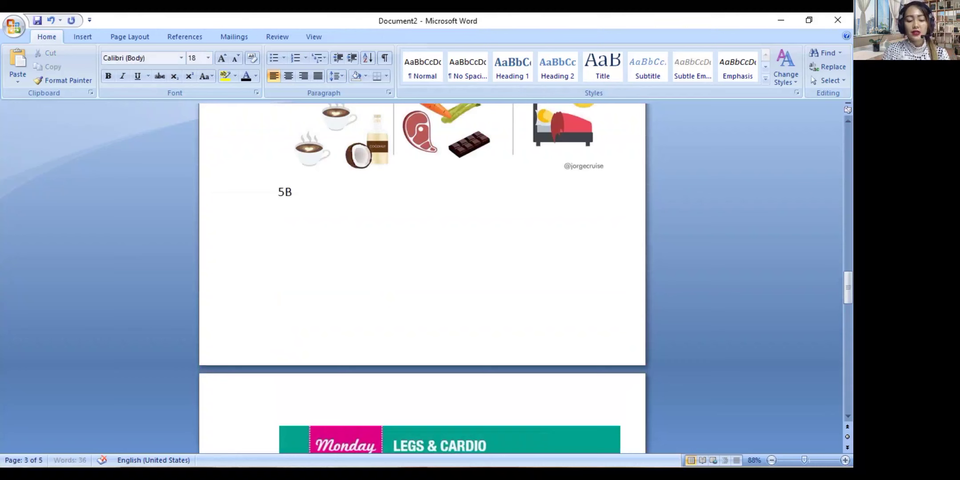
pyautogui.write('G G')
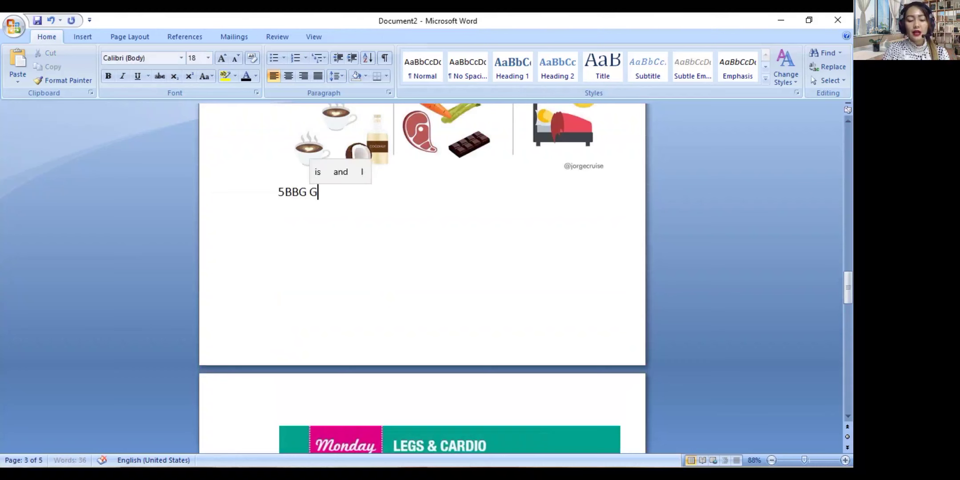
pyautogui.press('BackSpace')
pyautogui.write('Pr')
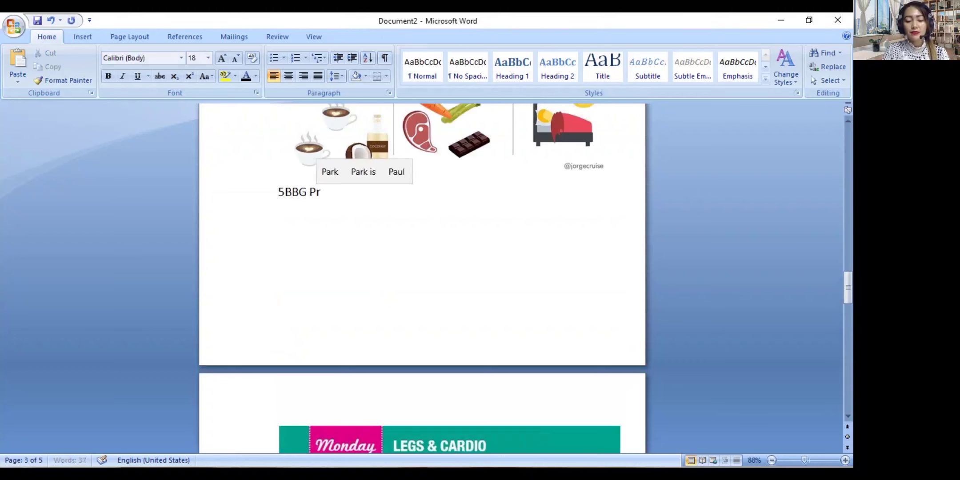
pyautogui.write('ogram')
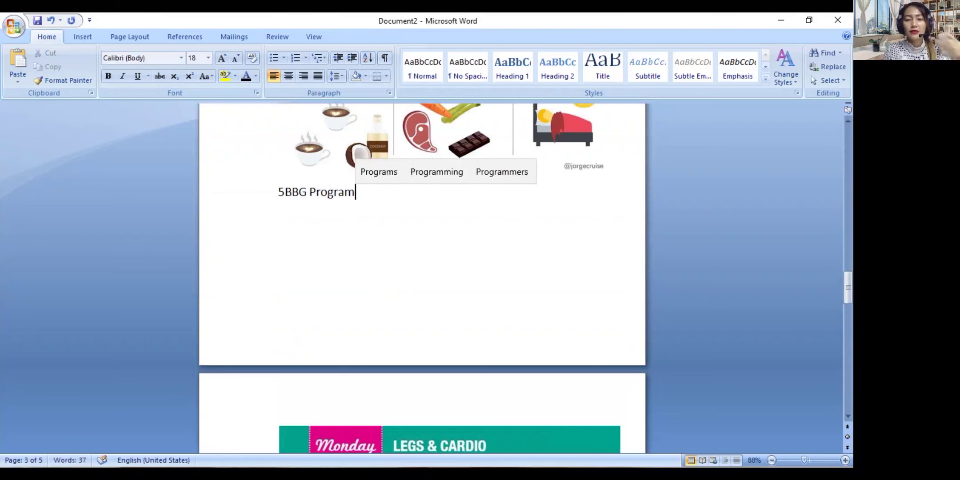
pyautogui.scroll(-1, 470, 305)
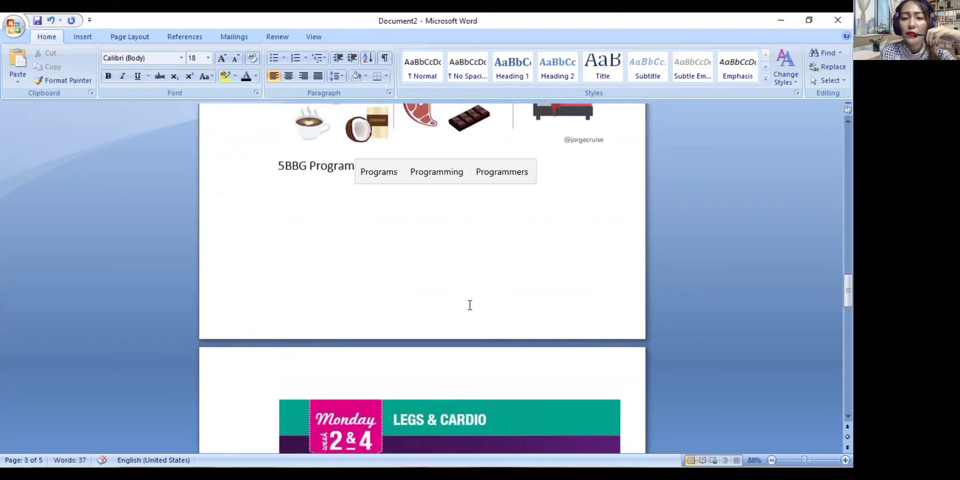
pyautogui.scroll(-1, 470, 305)
pyautogui.scroll(-1, 450, 311)
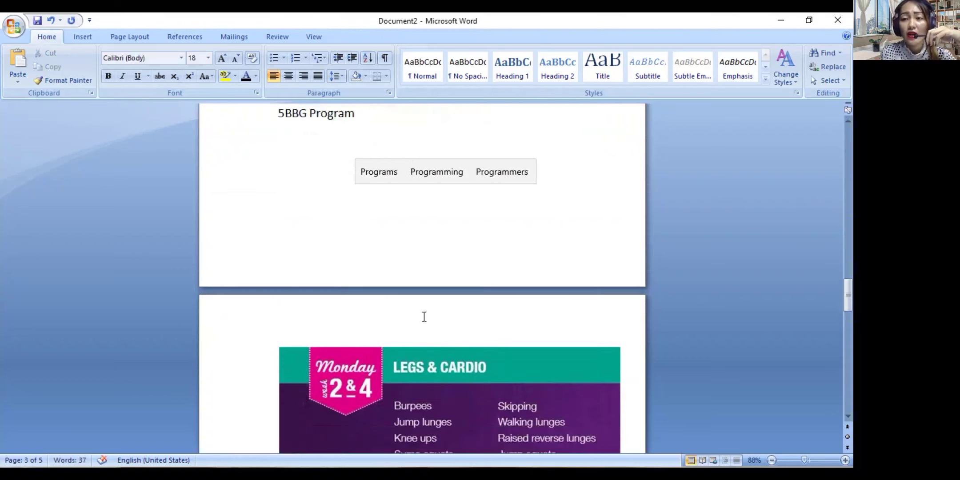
pyautogui.scroll(-1, 495, 318)
pyautogui.scroll(-2, 495, 321)
pyautogui.scroll(-1, 498, 306)
pyautogui.scroll(-1, 499, 305)
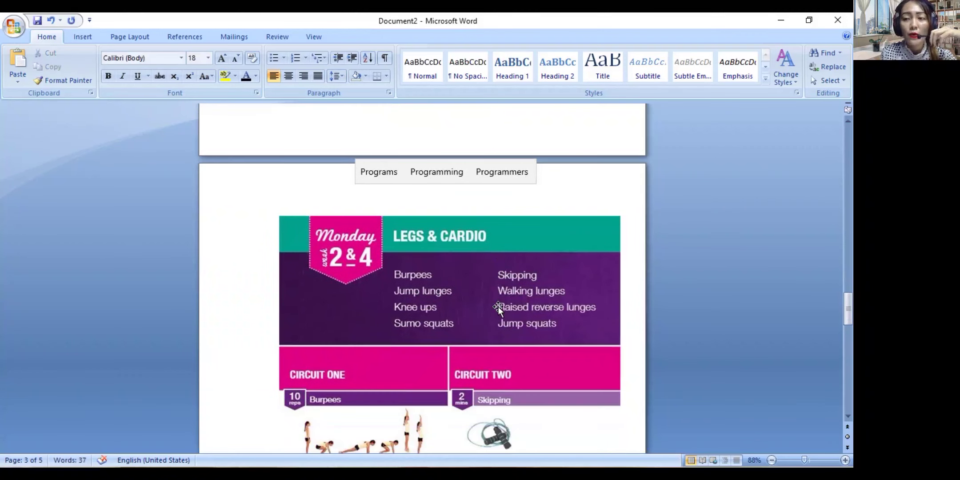
pyautogui.scroll(-1, 498, 305)
pyautogui.scroll(-1, 496, 291)
pyautogui.scroll(-2, 496, 291)
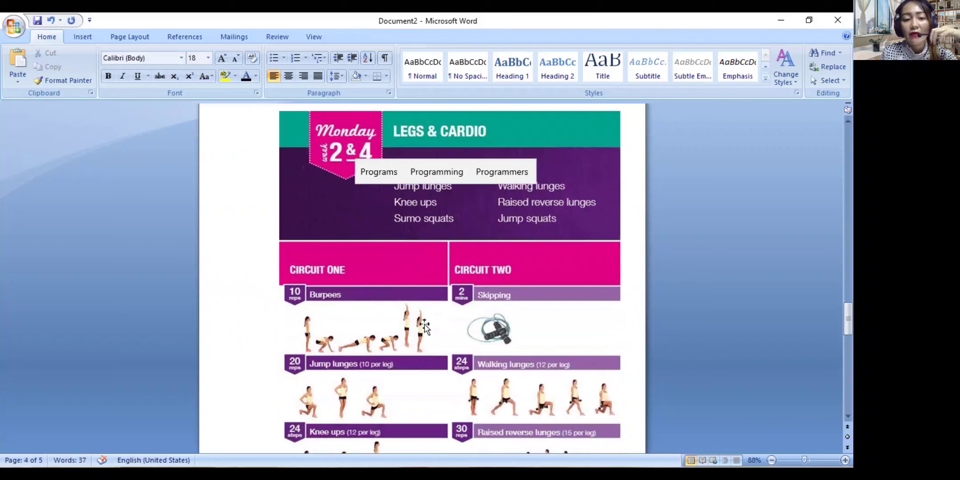
pyautogui.scroll(-2, 440, 316)
pyautogui.scroll(-1, 336, 268)
pyautogui.scroll(-1, 333, 267)
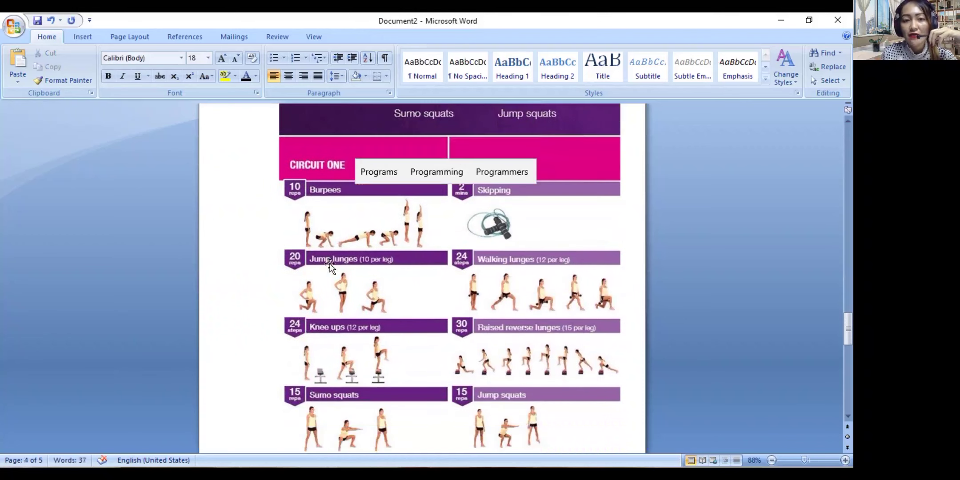
pyautogui.scroll(-1, 304, 221)
pyautogui.scroll(-1, 316, 261)
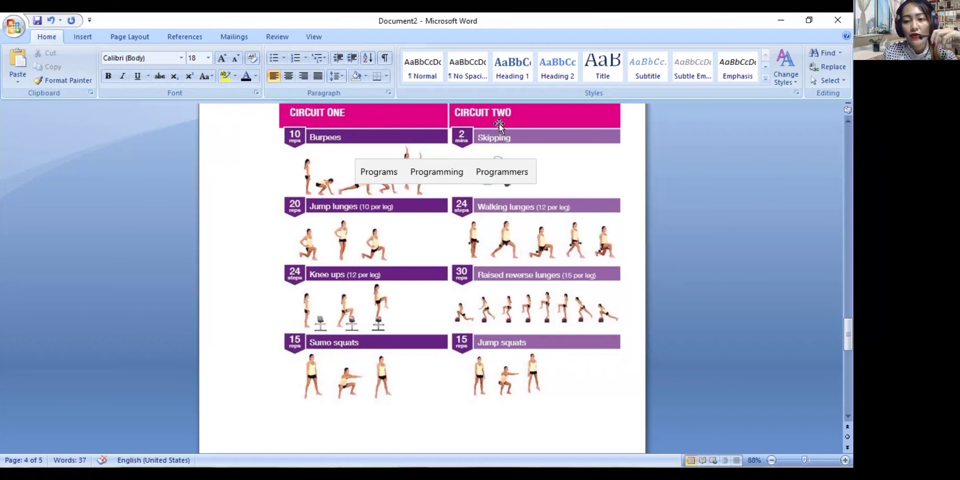
pyautogui.scroll(2, 496, 223)
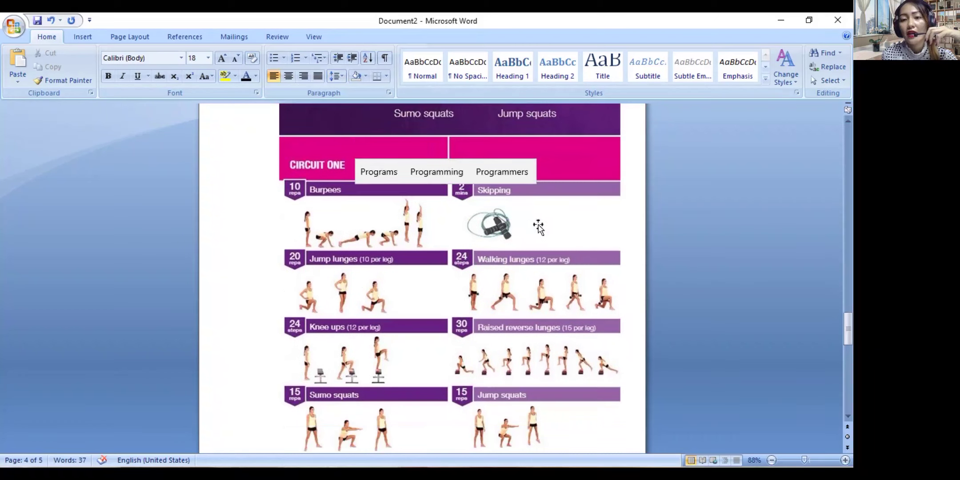
pyautogui.scroll(1, 538, 226)
pyautogui.scroll(2, 538, 224)
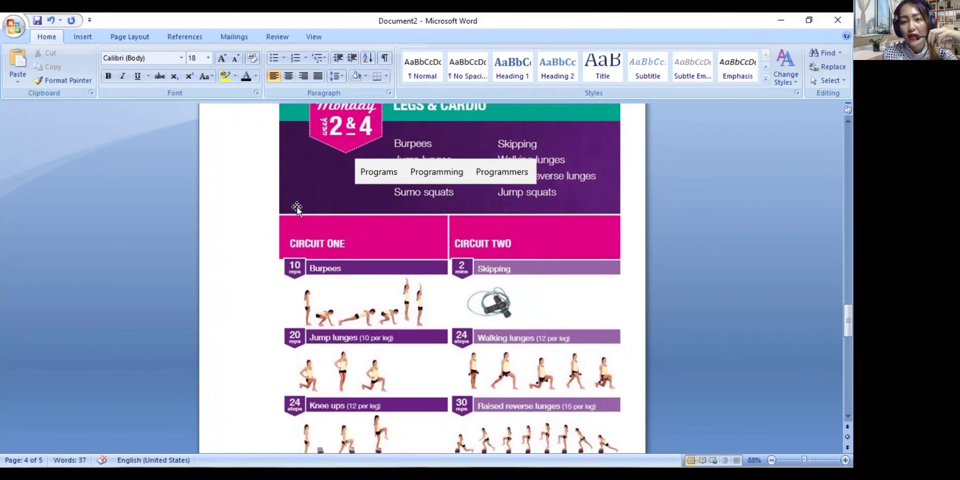
pyautogui.scroll(1, 342, 197)
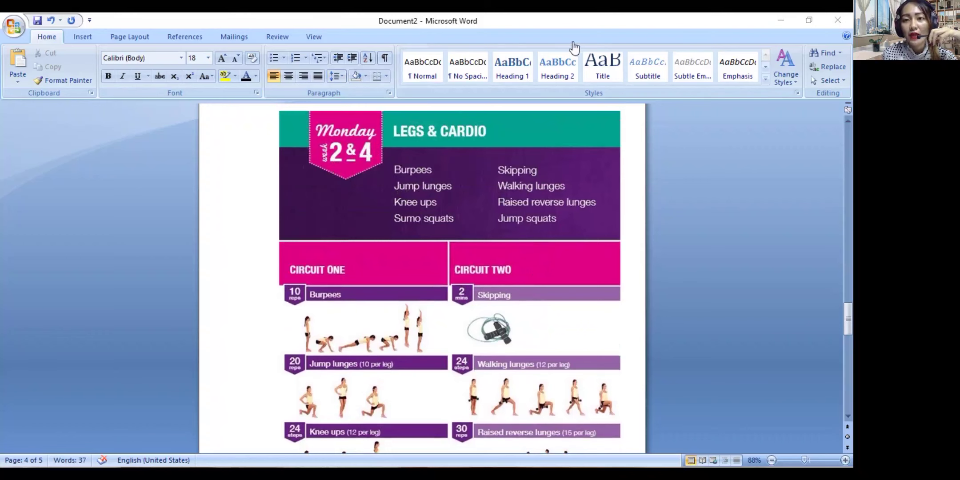
pyautogui.moveTo(508, 122); pyautogui.dragTo(509, 136)
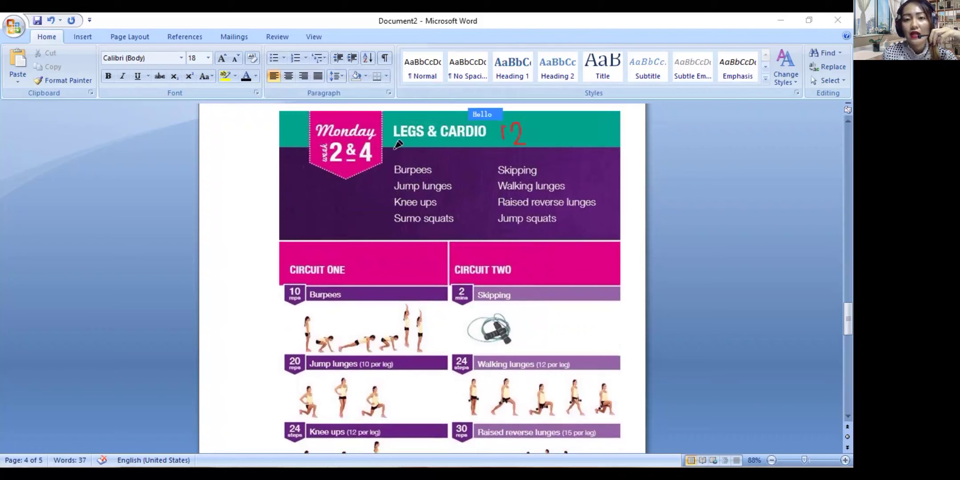
pyautogui.moveTo(395, 148); pyautogui.dragTo(488, 145)
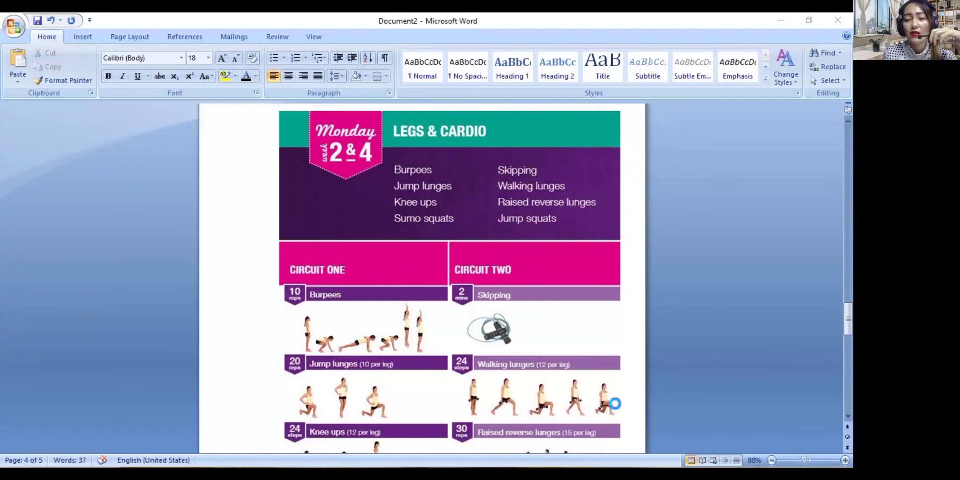
pyautogui.scroll(1, 519, 288)
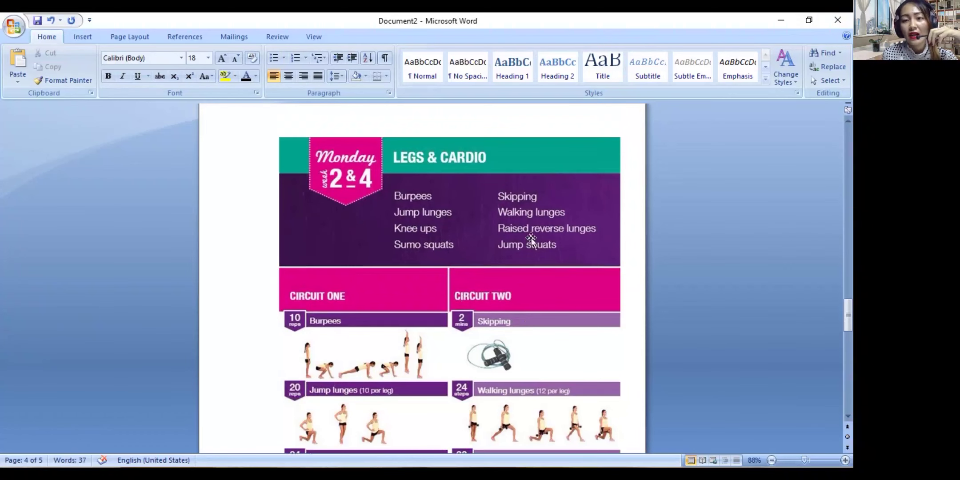
pyautogui.scroll(-1, 418, 182)
pyautogui.scroll(-2, 488, 224)
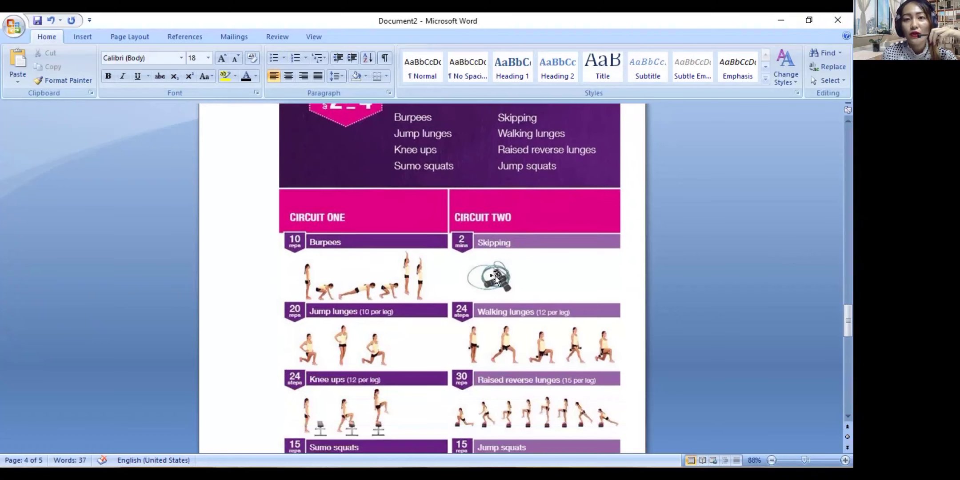
pyautogui.scroll(-3, 490, 330)
pyautogui.scroll(-3, 493, 361)
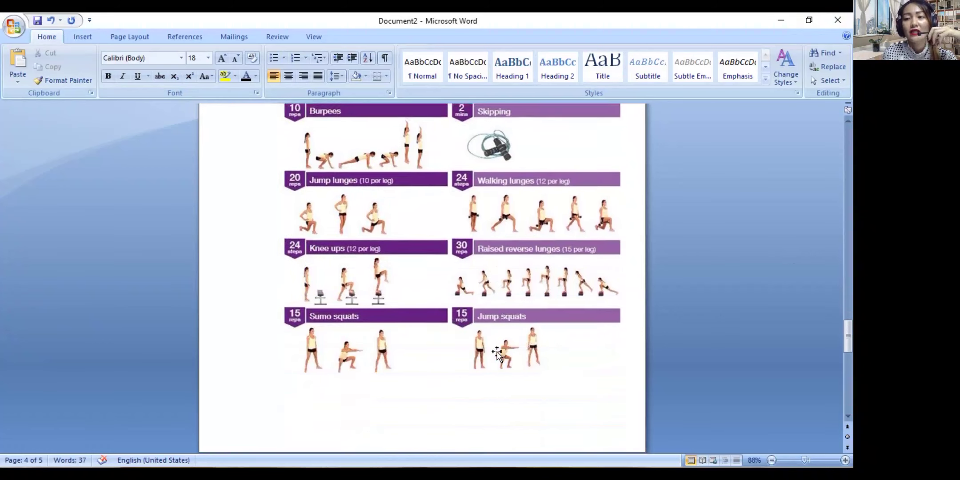
pyautogui.scroll(-3, 498, 351)
pyautogui.scroll(-3, 497, 351)
pyautogui.scroll(-2, 441, 363)
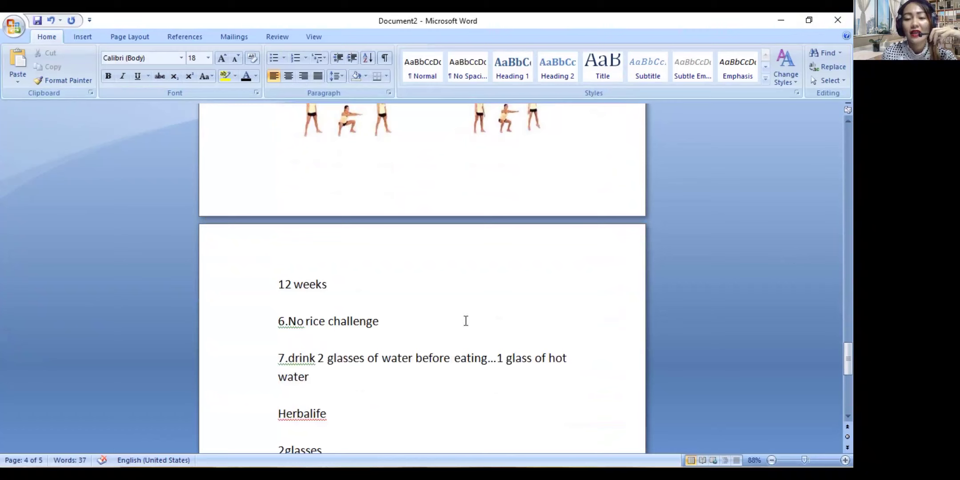
pyautogui.scroll(2, 493, 316)
pyautogui.scroll(2, 491, 300)
pyautogui.scroll(2, 491, 289)
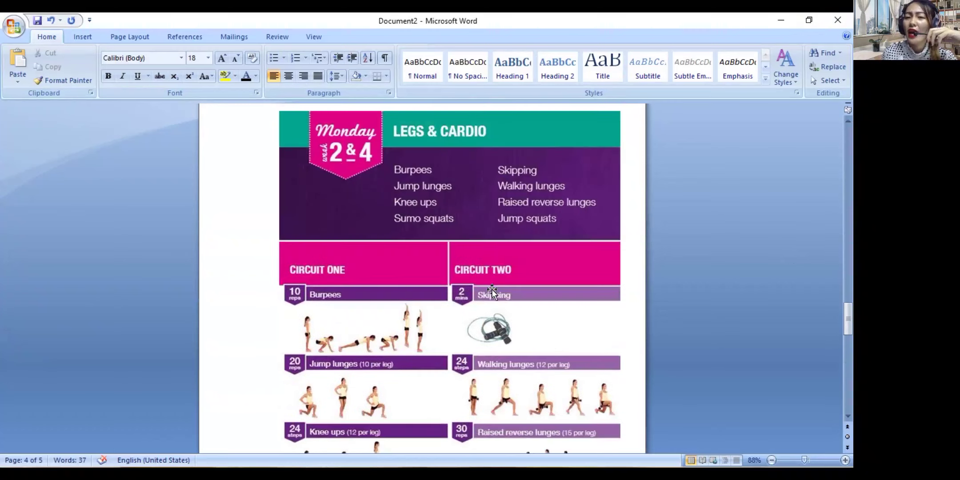
pyautogui.scroll(3, 491, 289)
pyautogui.scroll(3, 491, 288)
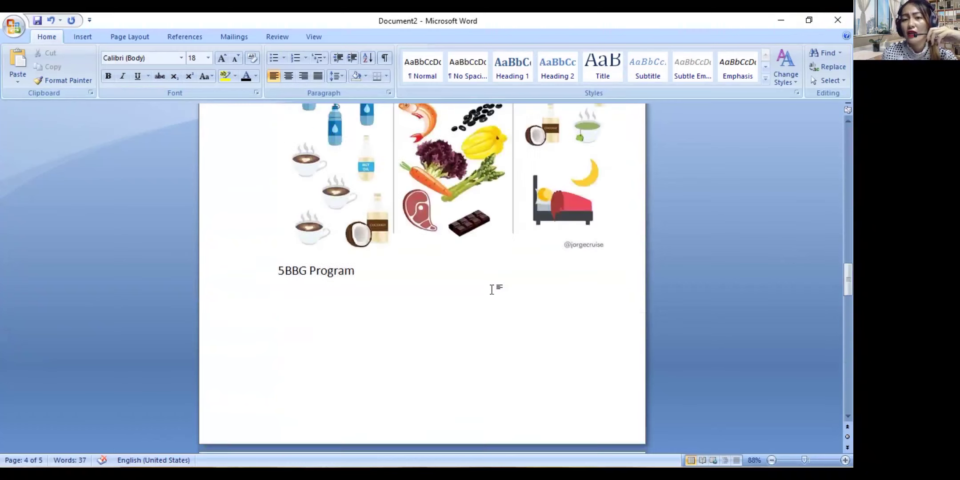
pyautogui.scroll(3, 492, 289)
pyautogui.scroll(3, 492, 292)
pyautogui.scroll(3, 492, 291)
pyautogui.scroll(3, 492, 290)
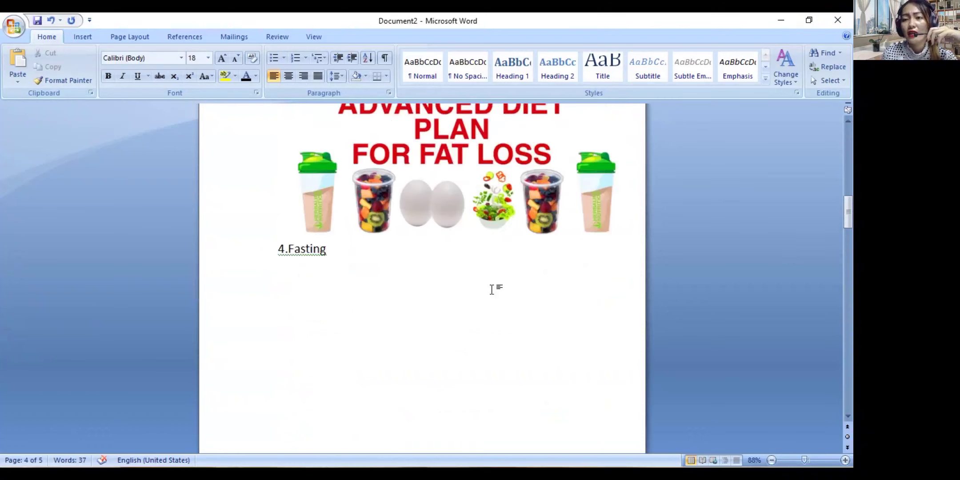
pyautogui.scroll(2, 492, 289)
pyautogui.scroll(1, 492, 289)
pyautogui.scroll(3, 490, 281)
pyautogui.scroll(-4, 495, 325)
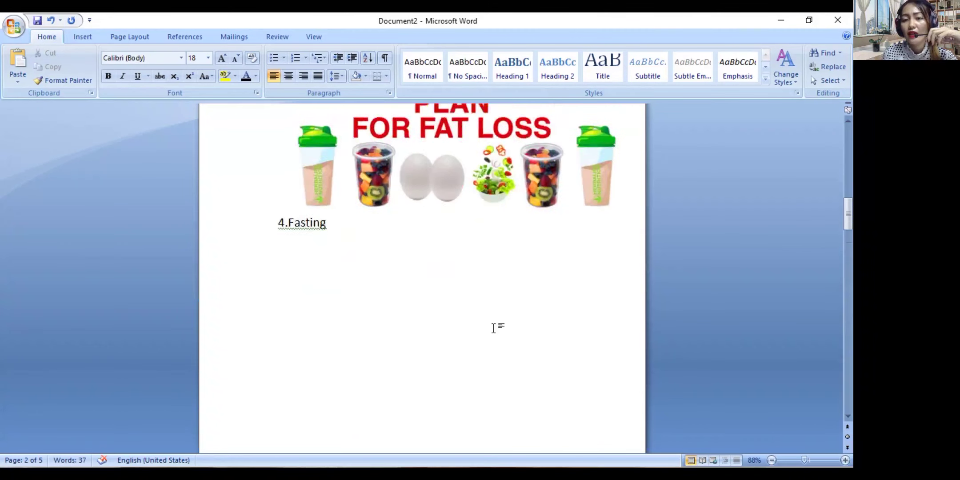
pyautogui.scroll(-8, 494, 331)
pyautogui.scroll(-4, 495, 331)
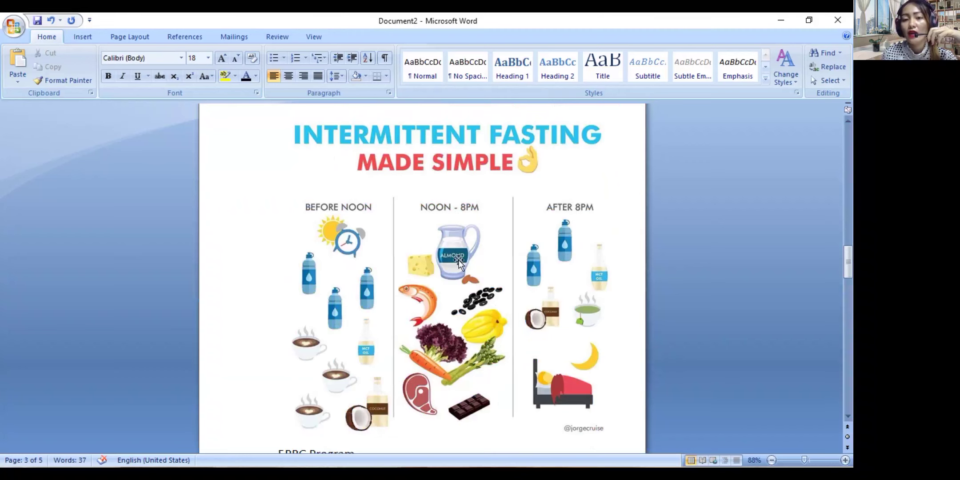
pyautogui.scroll(4, 465, 293)
pyautogui.scroll(3, 466, 292)
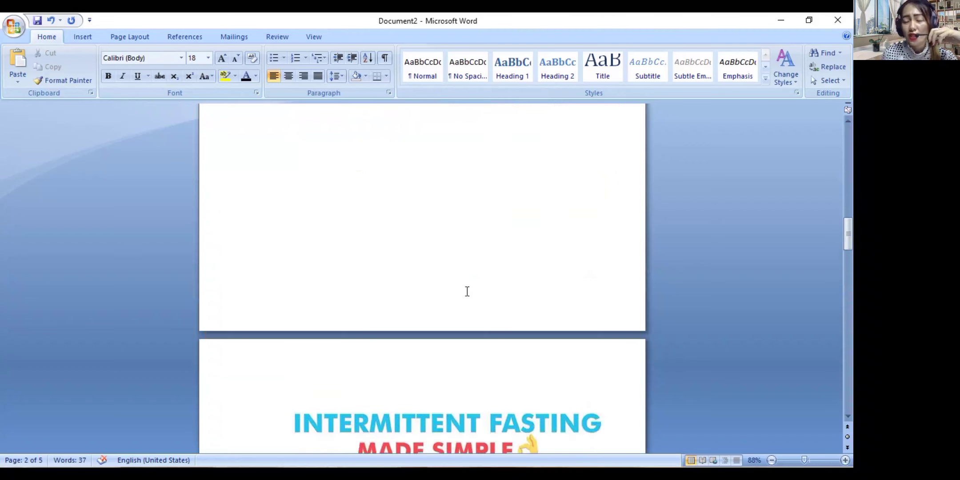
pyautogui.scroll(3, 466, 293)
pyautogui.scroll(3, 466, 293)
pyautogui.scroll(3, 468, 296)
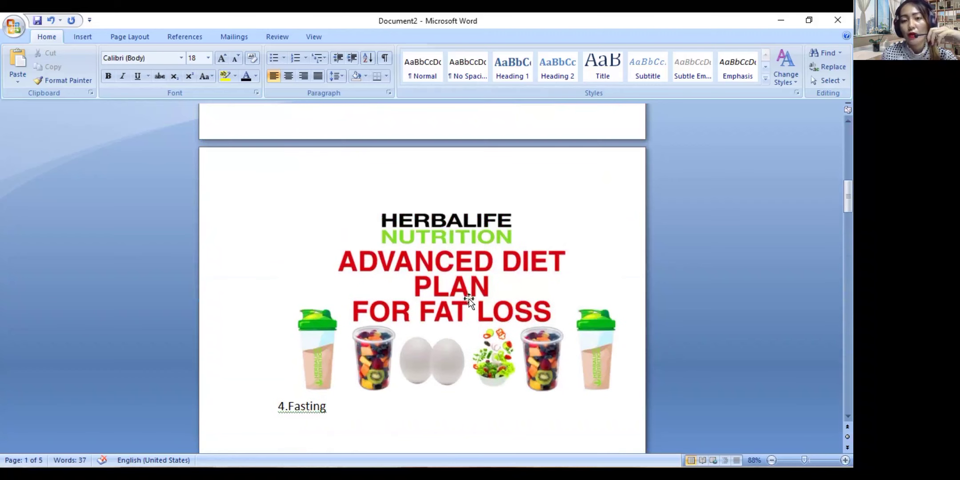
# - Slightly enlarge the Herbalife diet plan picture above 4.Fasting by dragging its corner
pyautogui.click(437, 330)
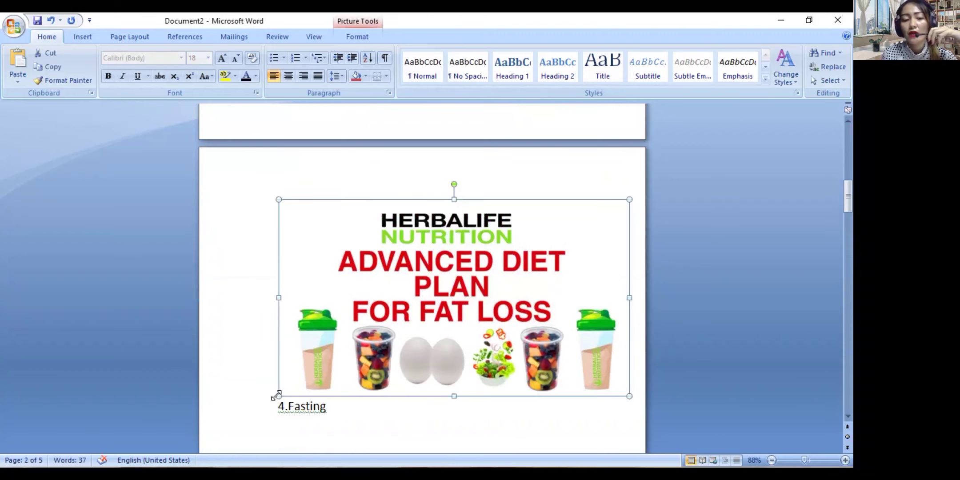
pyautogui.moveTo(271, 396); pyautogui.dragTo(267, 399)
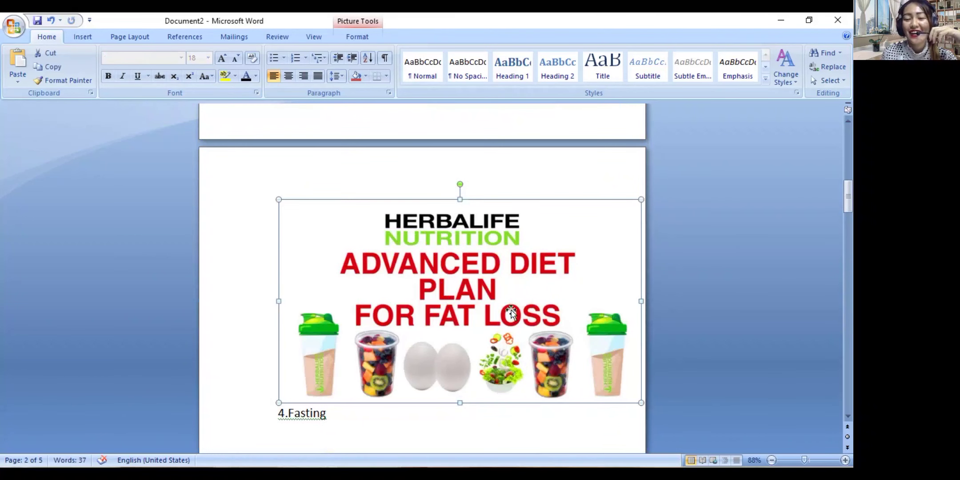
pyautogui.scroll(1, 452, 308)
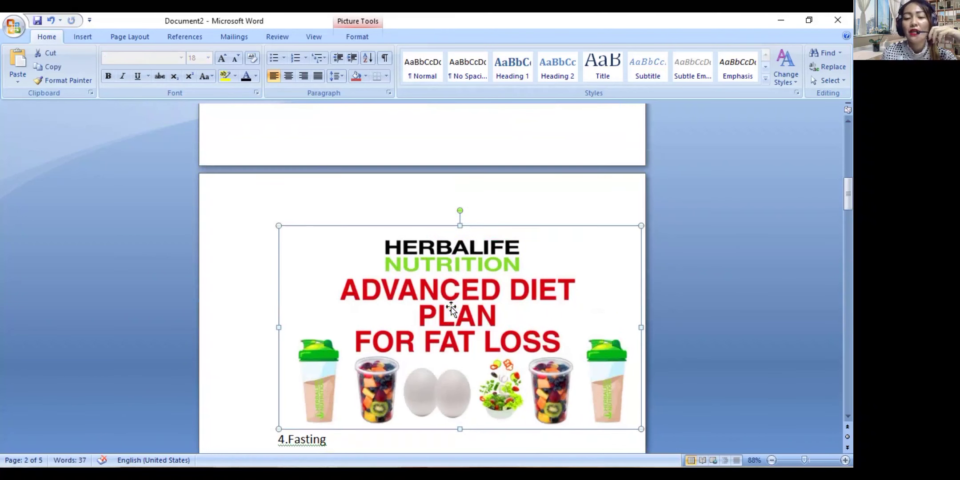
pyautogui.click(313, 129)
pyautogui.scroll(5, 321, 268)
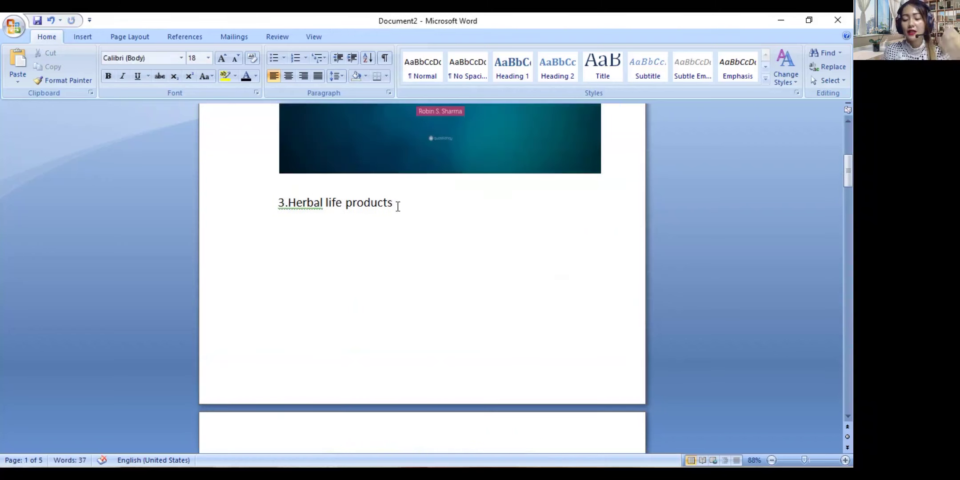
# - Add schedule lines for 12noon shake, 3pm cucumber/apple/fruit/nuts snack and 6pm dinner
pyautogui.press('Return')
pyautogui.write('8a')
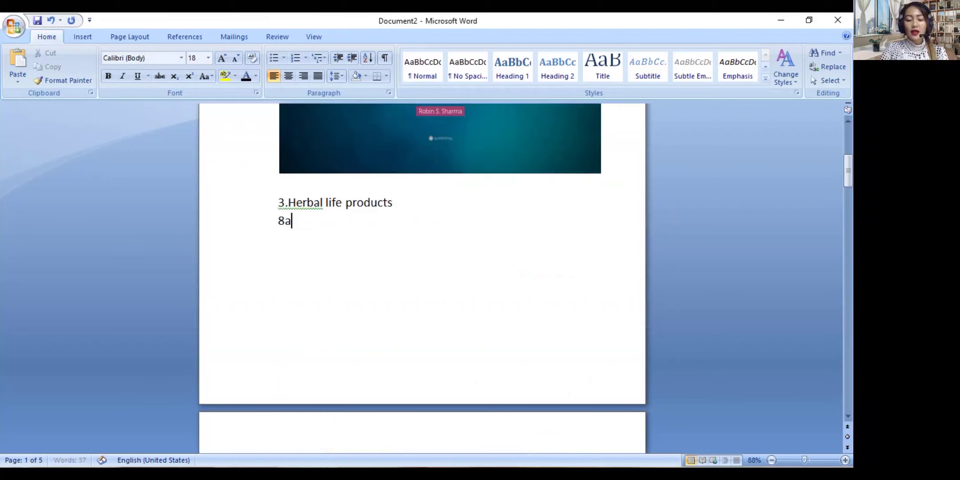
pyautogui.write('m sha')
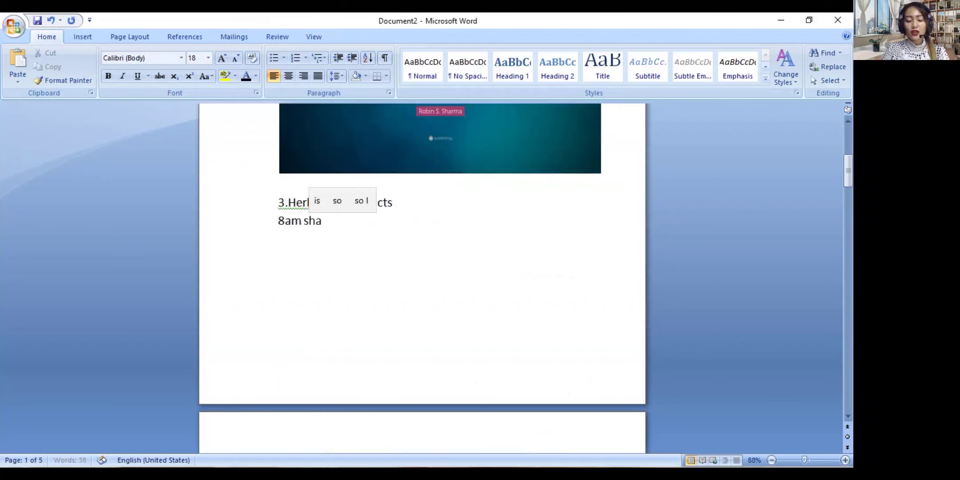
pyautogui.write('ke.')
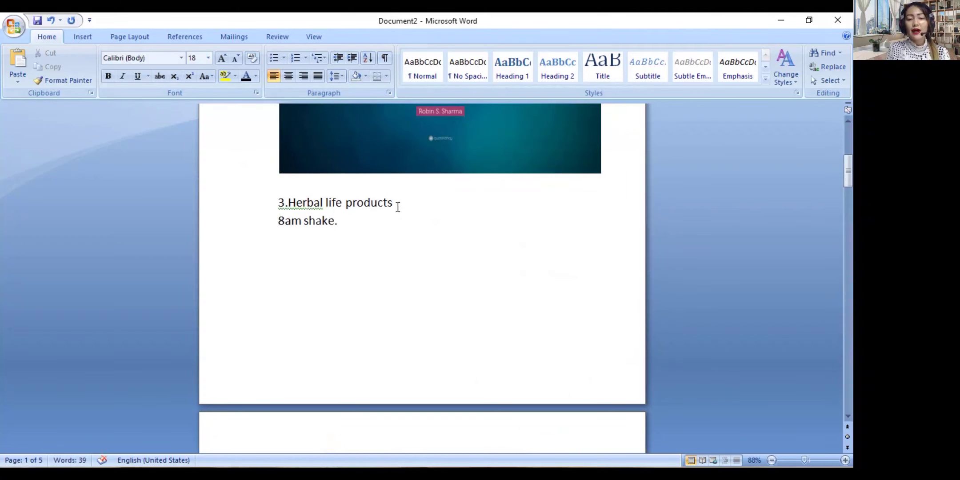
pyautogui.write('10am')
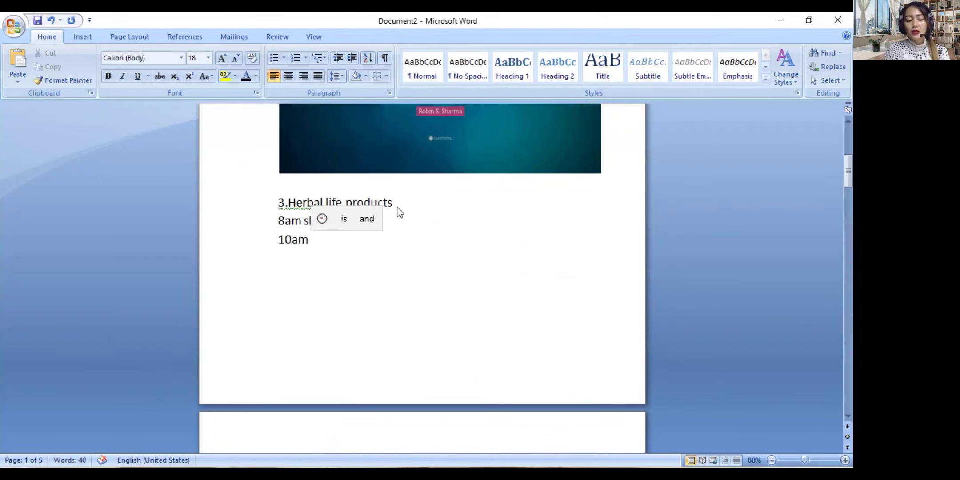
pyautogui.write(' eat')
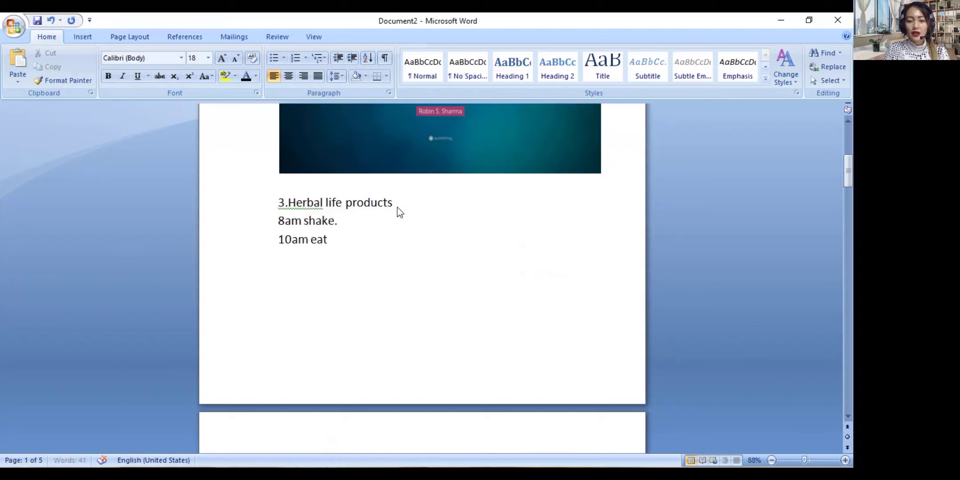
pyautogui.write(' again-appl')
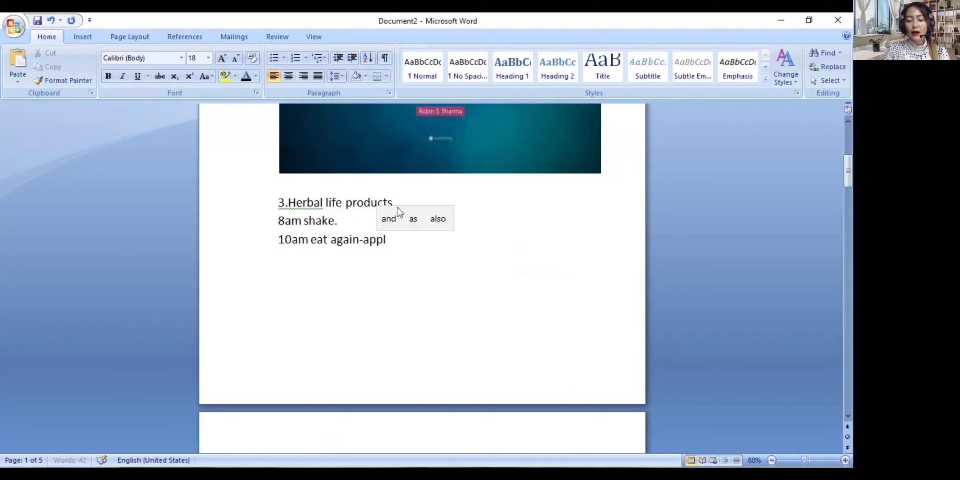
pyautogui.write('e')
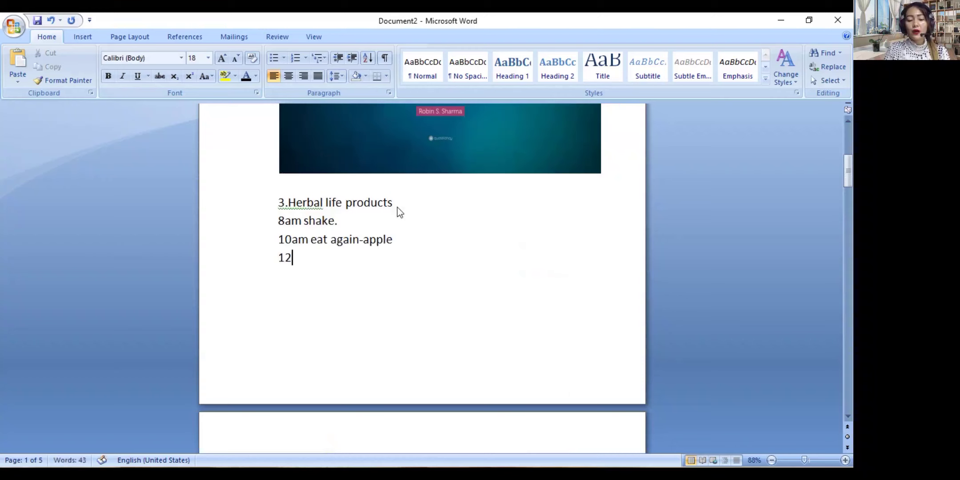
pyautogui.write('noon')
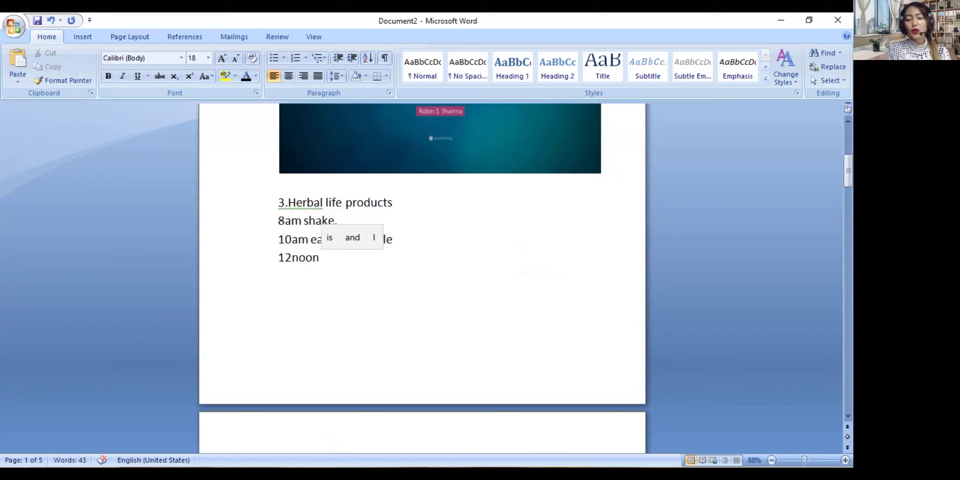
pyautogui.write(' s')
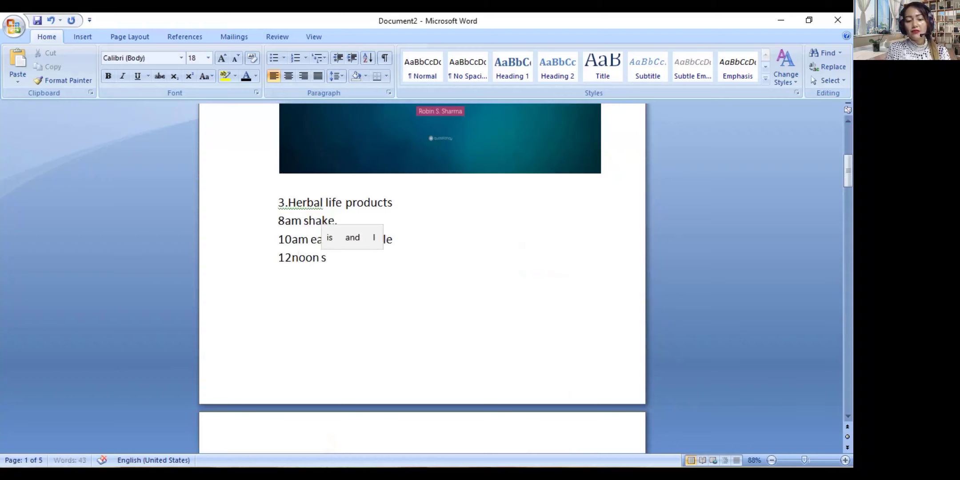
pyautogui.write('hake')
pyautogui.press('Return')
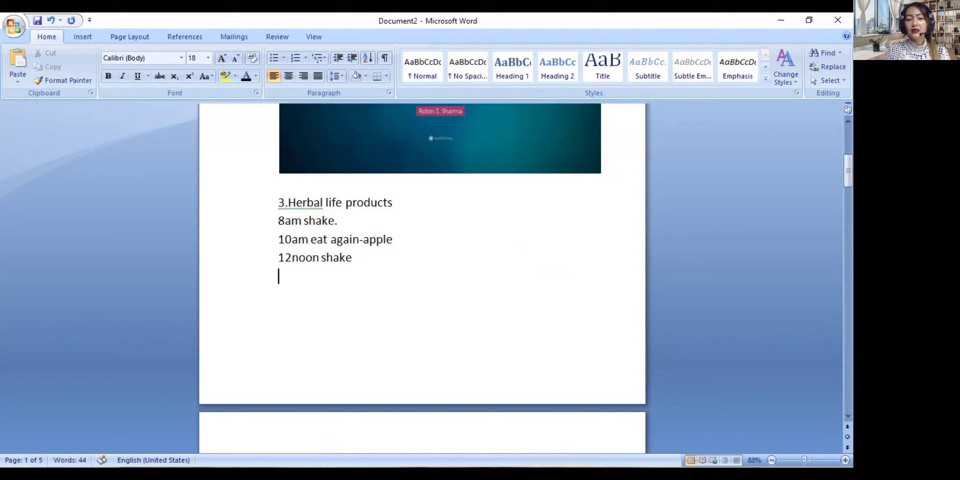
pyautogui.write('3')
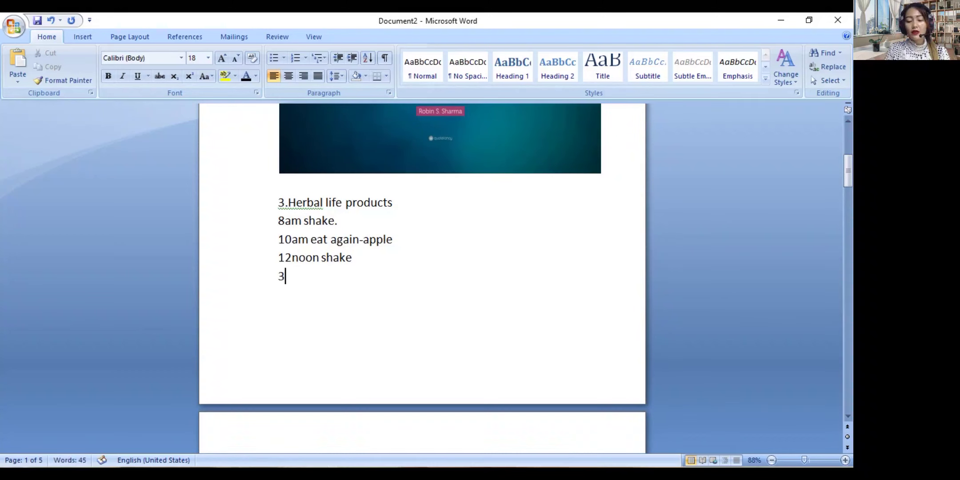
pyautogui.write('pm sa')
pyautogui.press('BackSpace')
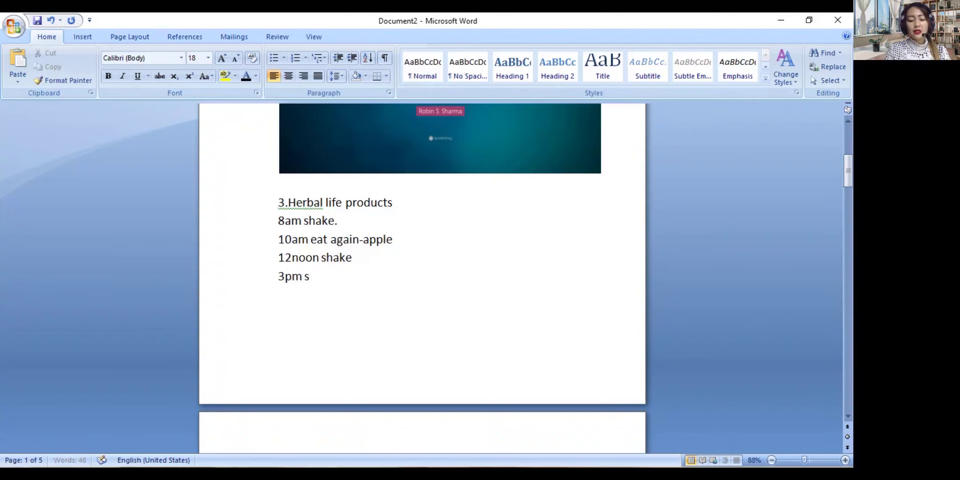
pyautogui.write('nack')
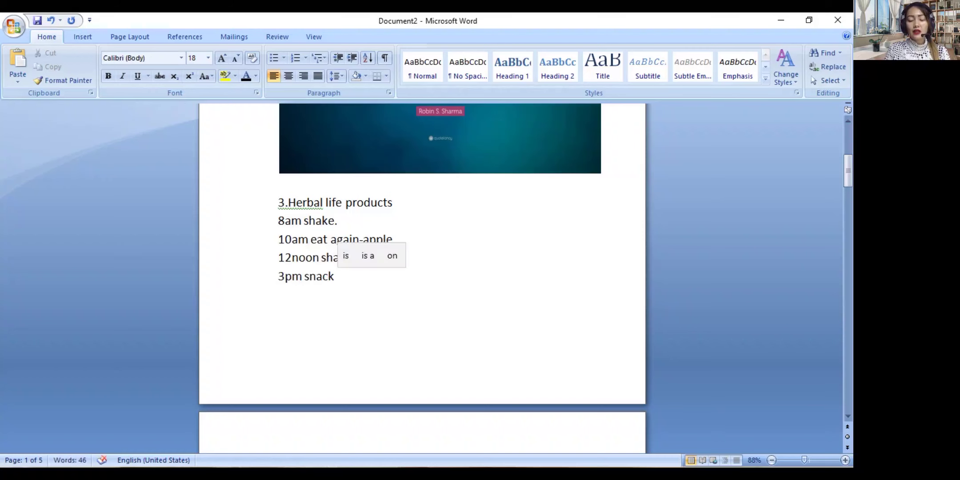
pyautogui.write('-cuc')
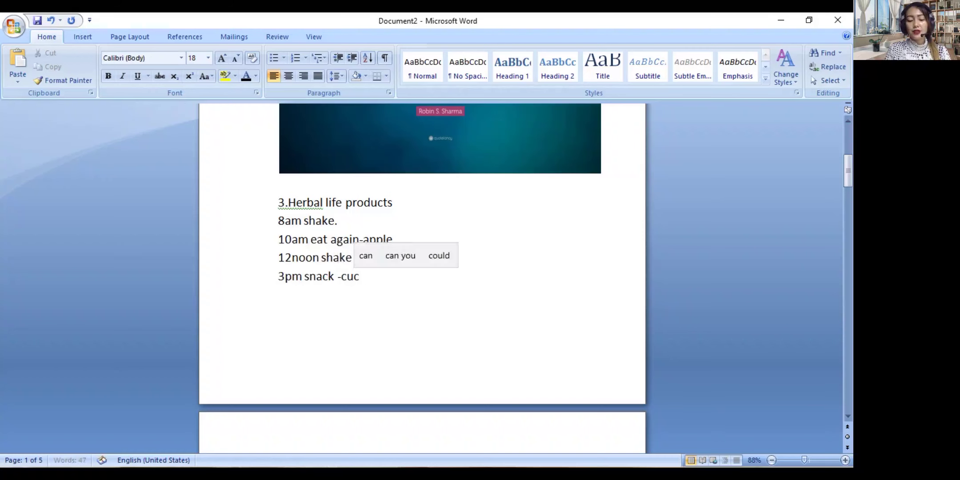
pyautogui.write('umber/app')
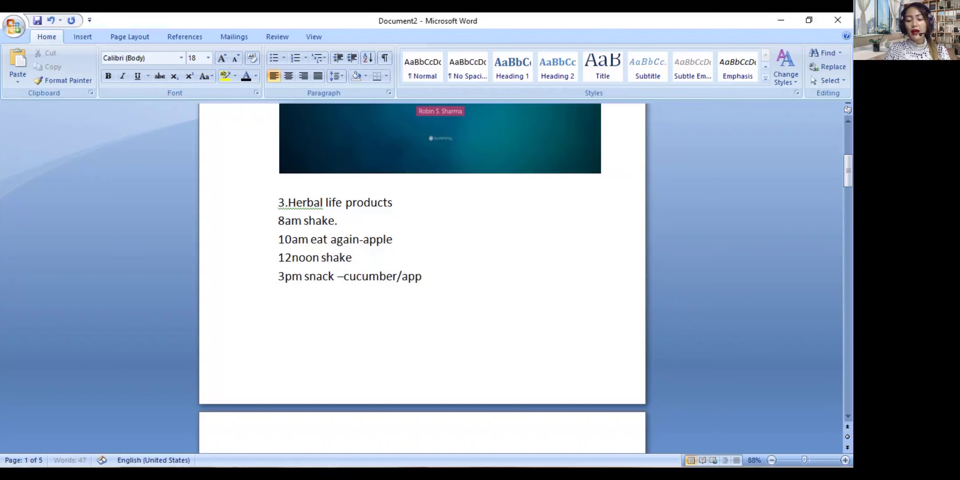
pyautogui.write('le/fr')
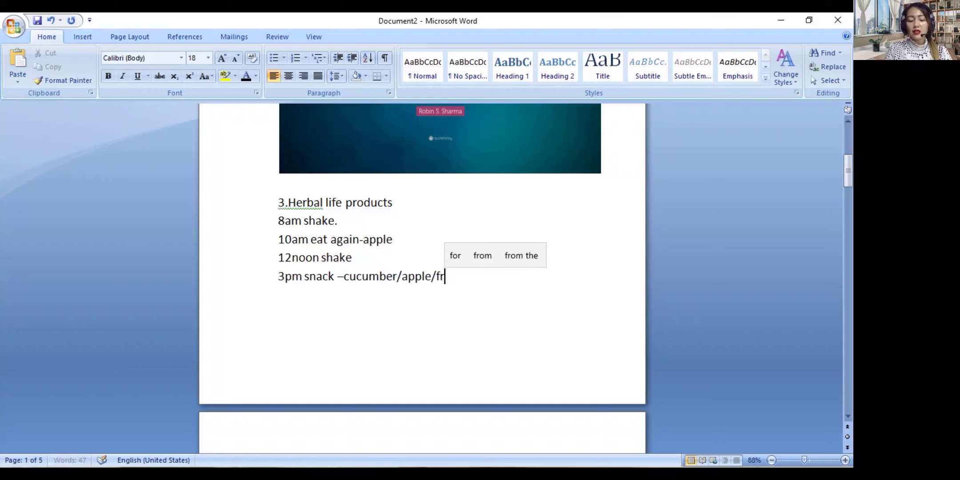
pyautogui.write('u')
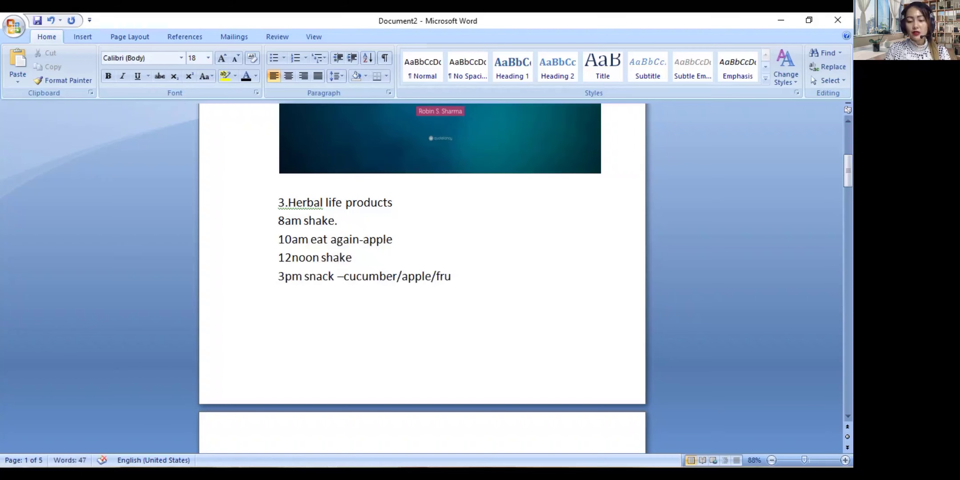
pyautogui.write('it/')
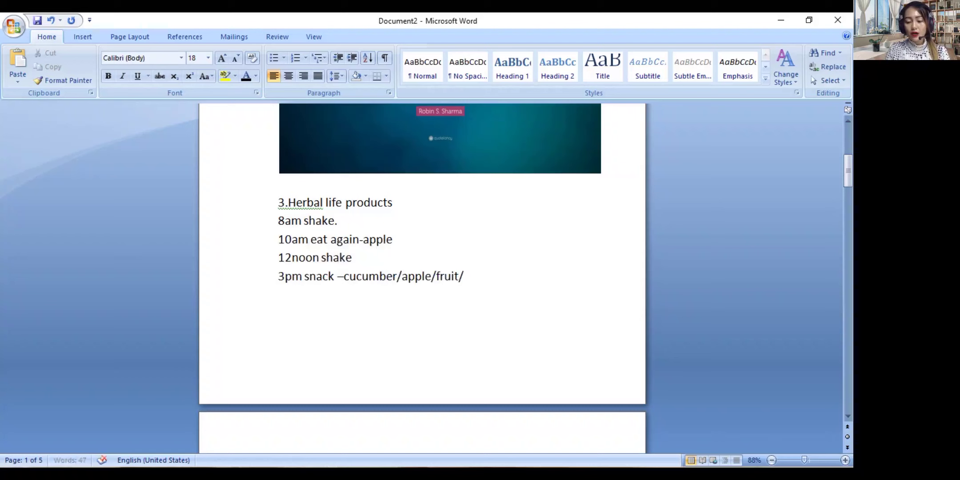
pyautogui.write('nuts')
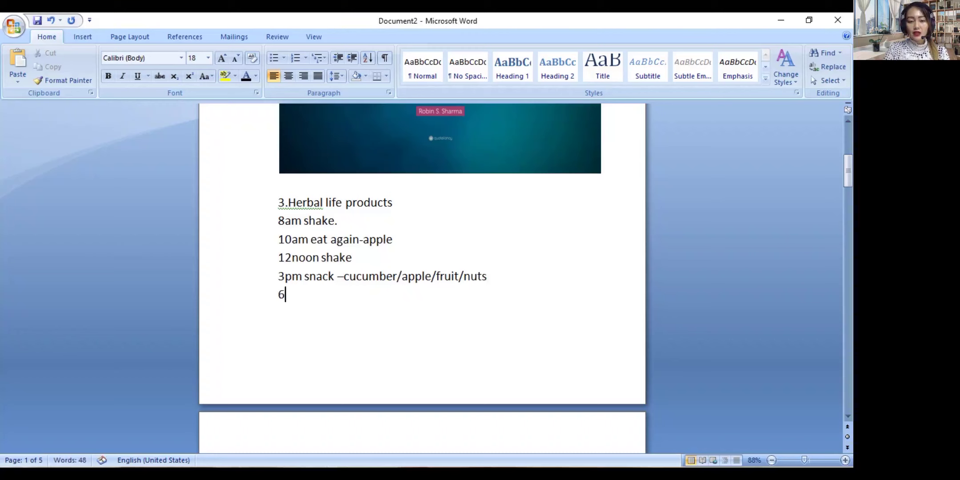
pyautogui.write('pm')
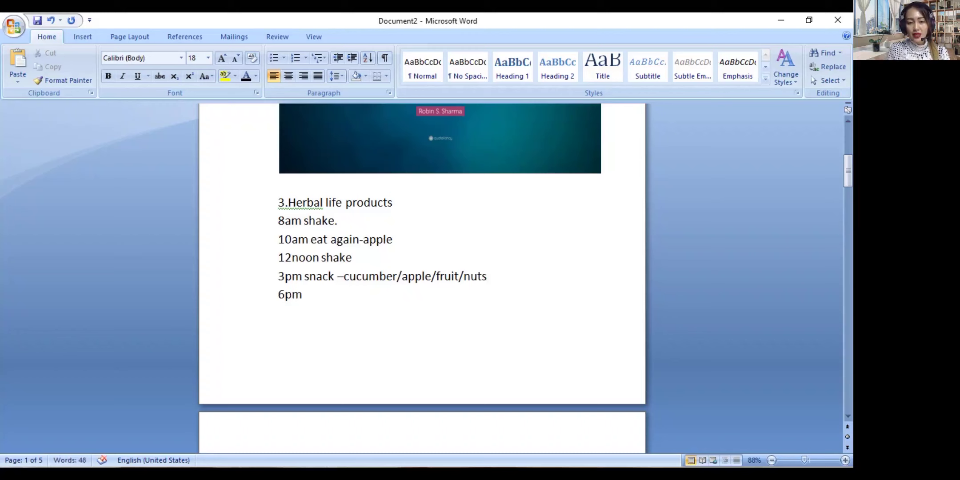
pyautogui.write(' d')
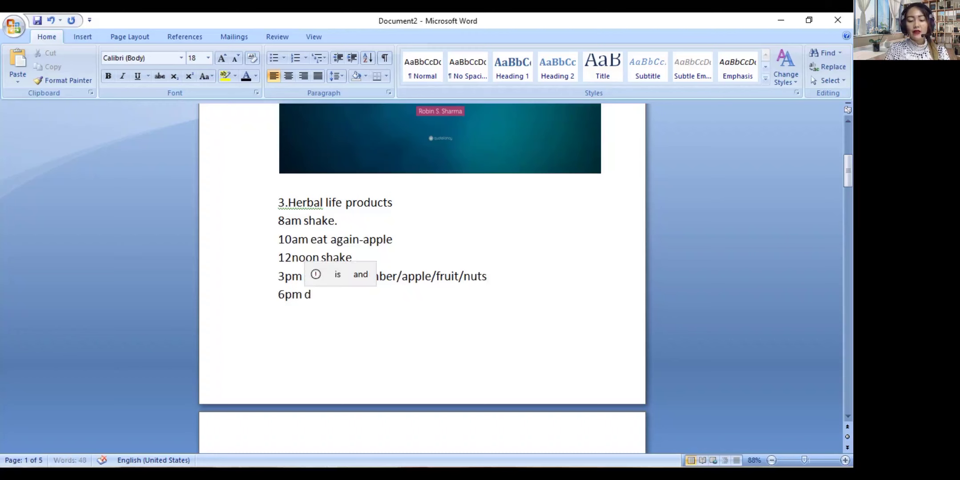
pyautogui.write('inner.')
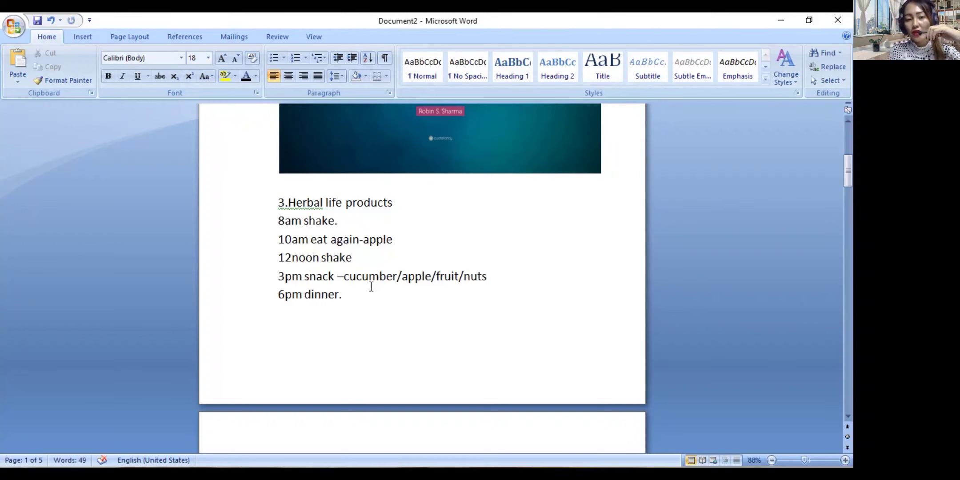
pyautogui.scroll(-1, 370, 286)
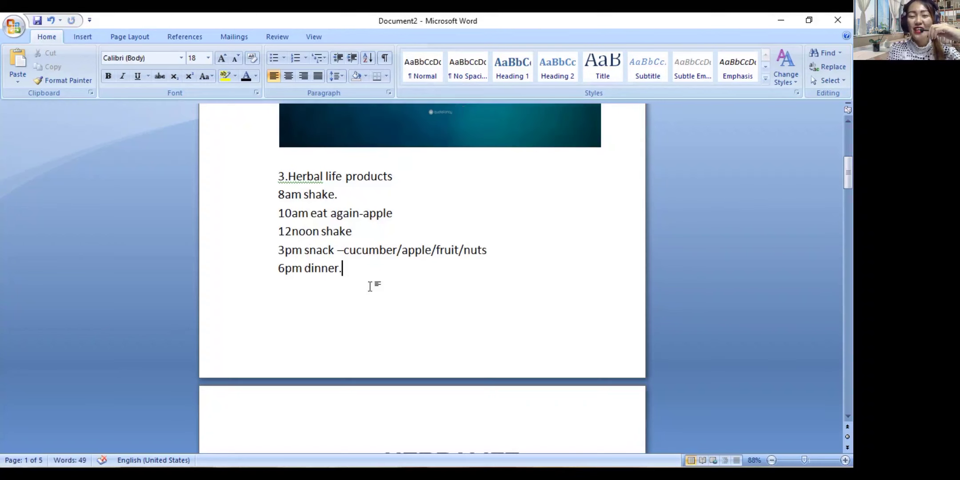
pyautogui.scroll(-1, 371, 286)
pyautogui.scroll(-4, 375, 289)
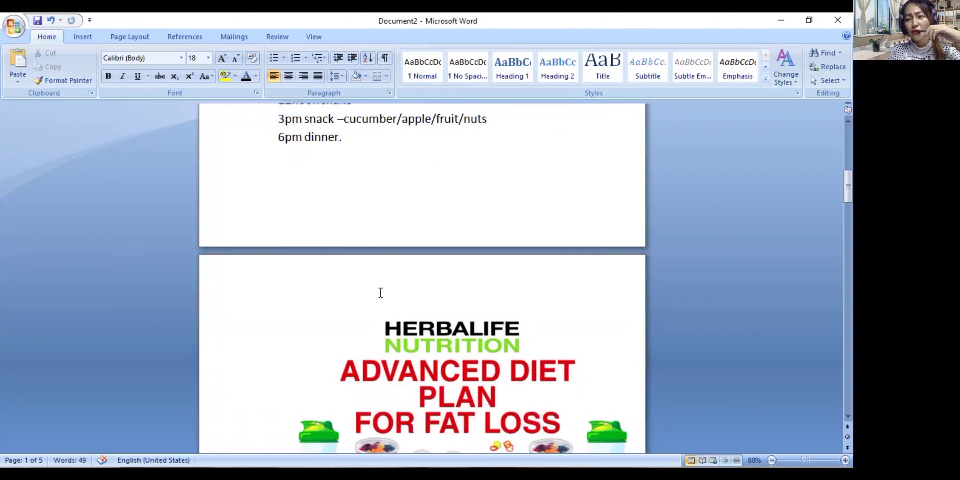
pyautogui.scroll(-4, 380, 292)
pyautogui.scroll(-4, 435, 327)
pyautogui.scroll(-10, 443, 330)
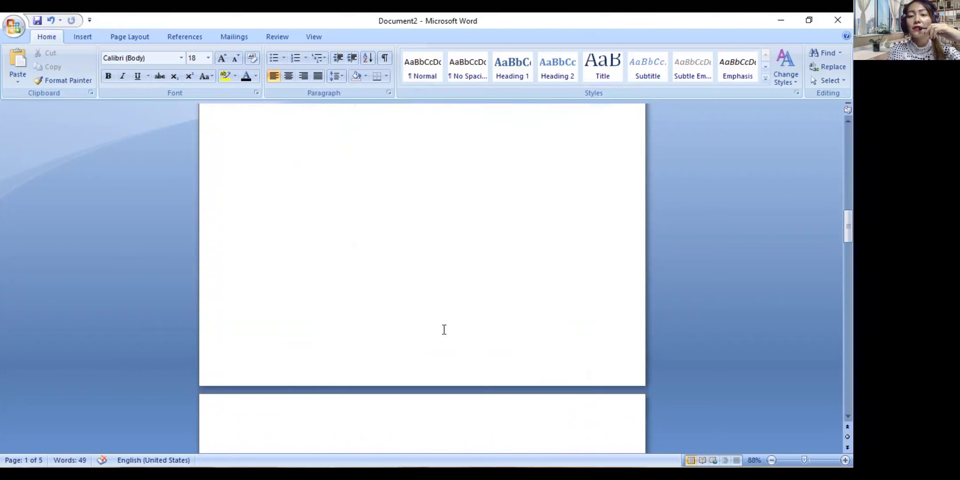
pyautogui.scroll(-3, 443, 330)
pyautogui.scroll(-1, 443, 331)
pyautogui.scroll(-5, 443, 332)
pyautogui.scroll(-5, 444, 329)
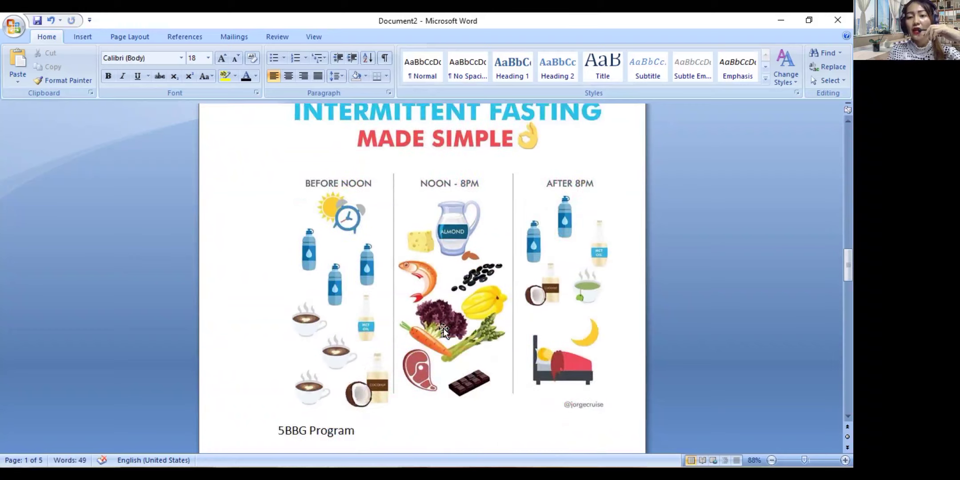
pyautogui.scroll(-3, 444, 330)
pyautogui.scroll(-3, 443, 329)
pyautogui.scroll(-3, 443, 330)
pyautogui.scroll(-4, 443, 328)
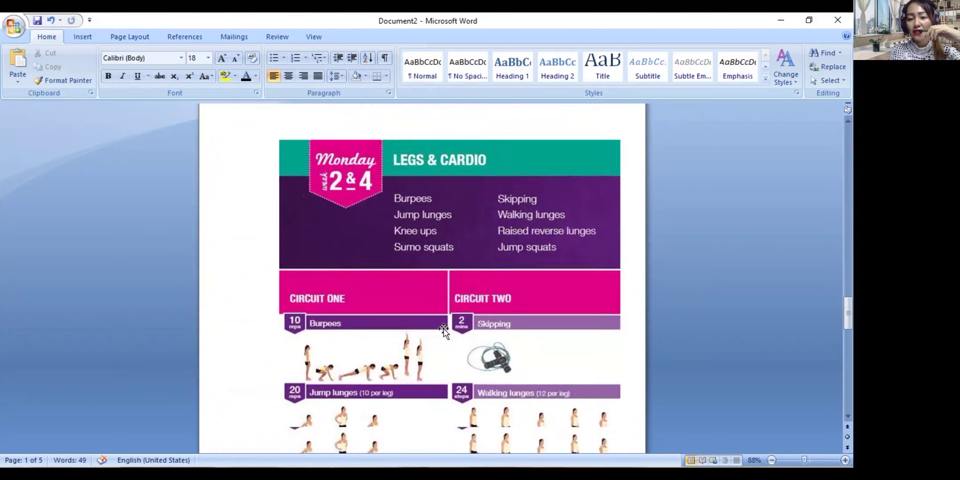
pyautogui.scroll(-4, 443, 328)
pyautogui.scroll(-3, 443, 328)
pyautogui.scroll(-4, 444, 328)
pyautogui.scroll(-1, 444, 329)
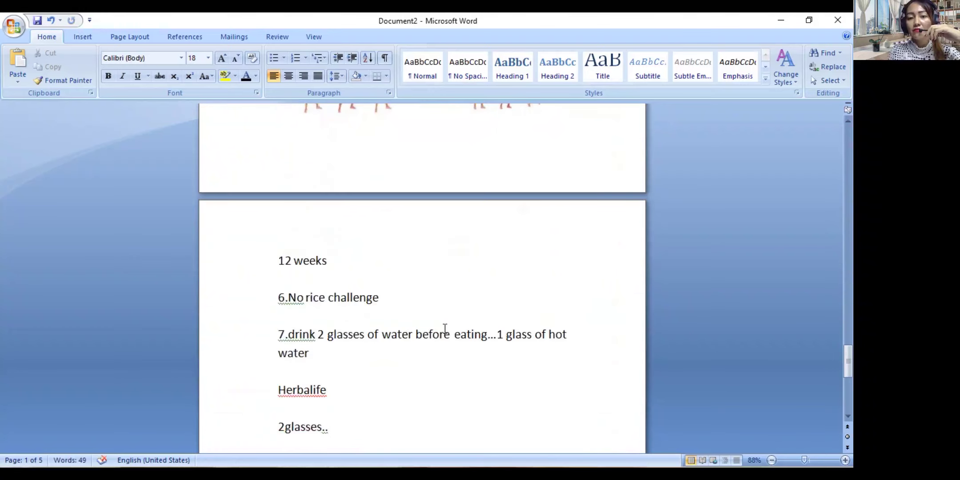
pyautogui.scroll(-1, 444, 329)
pyautogui.scroll(-1, 316, 258)
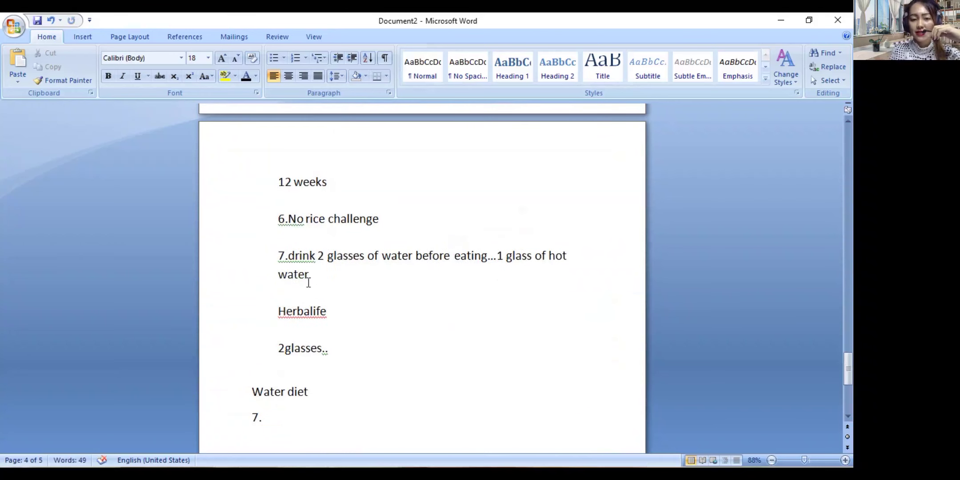
pyautogui.scroll(3, 392, 248)
pyautogui.scroll(3, 443, 202)
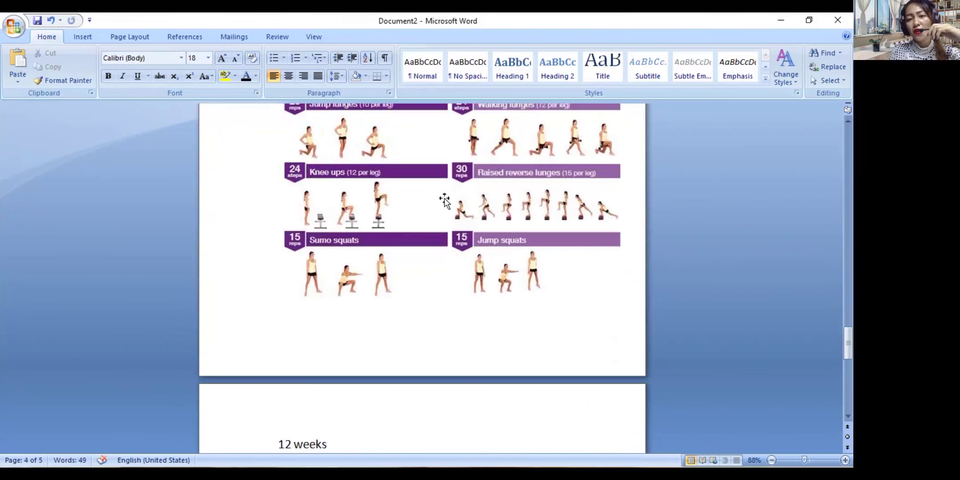
# - Widen the Legs & Cardio workout chart, then add ' by' after 5BBG Program
pyautogui.click(443, 203)
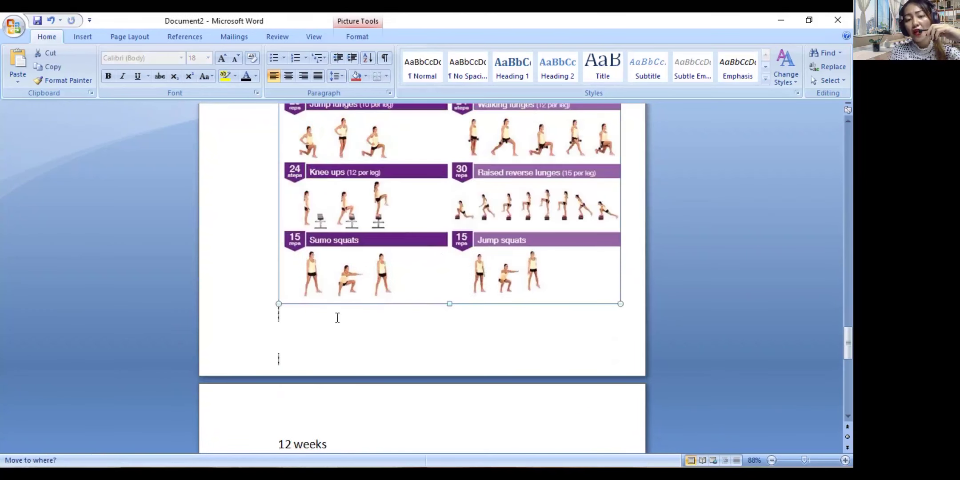
pyautogui.scroll(-1, 337, 315)
pyautogui.moveTo(369, 295)
pyautogui.mouseDown()
pyautogui.moveTo(273, 273)
pyautogui.moveTo(274, 283)
pyautogui.mouseUp()
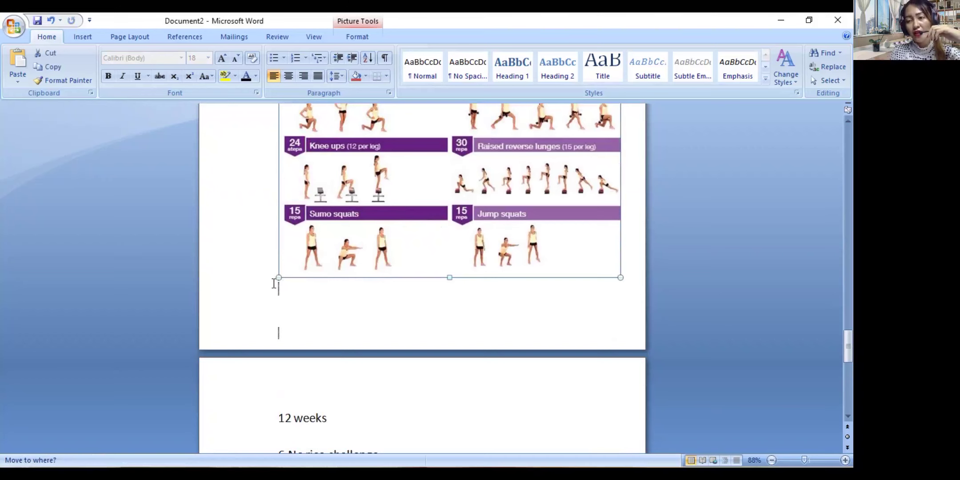
pyautogui.moveTo(274, 283); pyautogui.dragTo(268, 285)
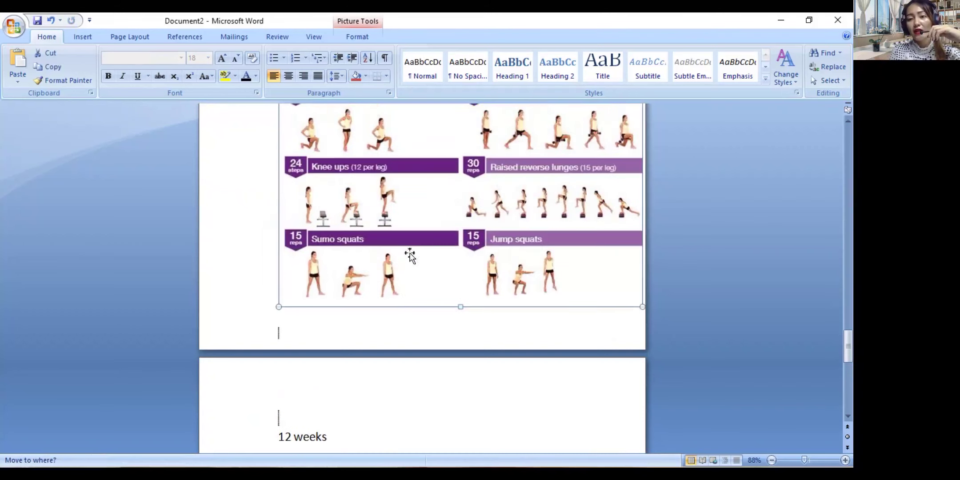
pyautogui.scroll(1, 410, 256)
pyautogui.scroll(-3, 427, 247)
pyautogui.scroll(6, 393, 322)
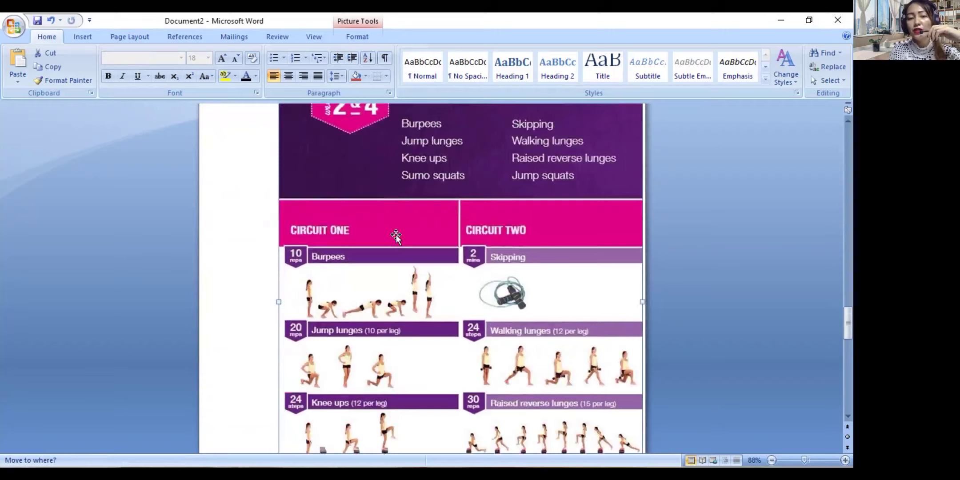
pyautogui.scroll(6, 399, 233)
pyautogui.scroll(4, 398, 233)
pyautogui.scroll(3, 376, 322)
pyautogui.scroll(-3, 376, 322)
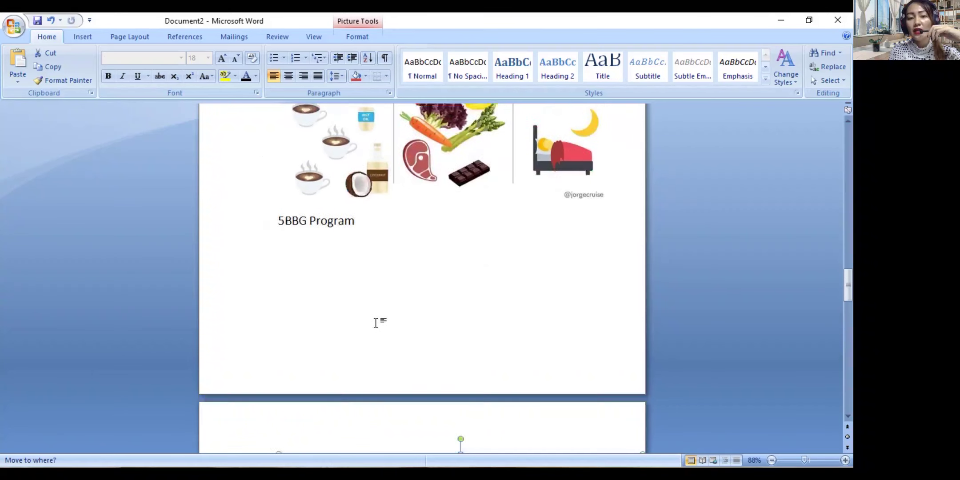
pyautogui.scroll(3, 375, 323)
pyautogui.click(370, 296)
pyautogui.write('by')
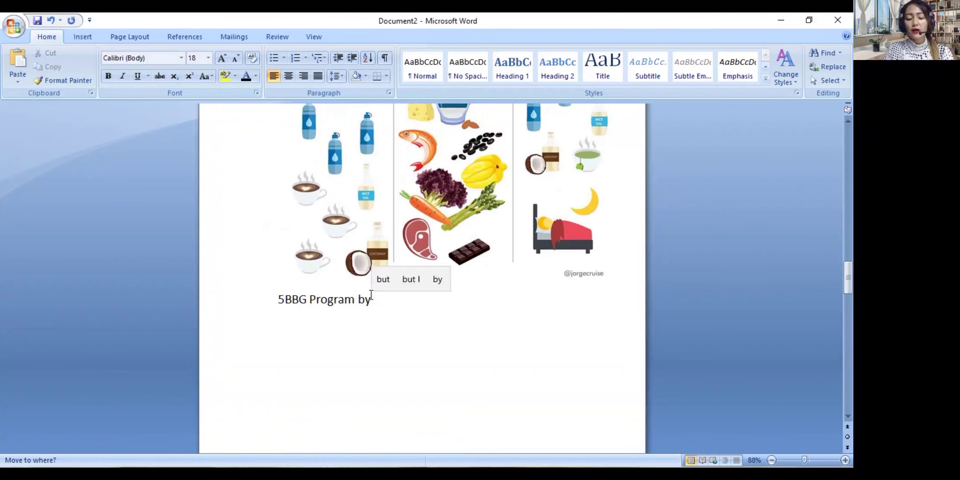
pyautogui.write(' Kayla I')
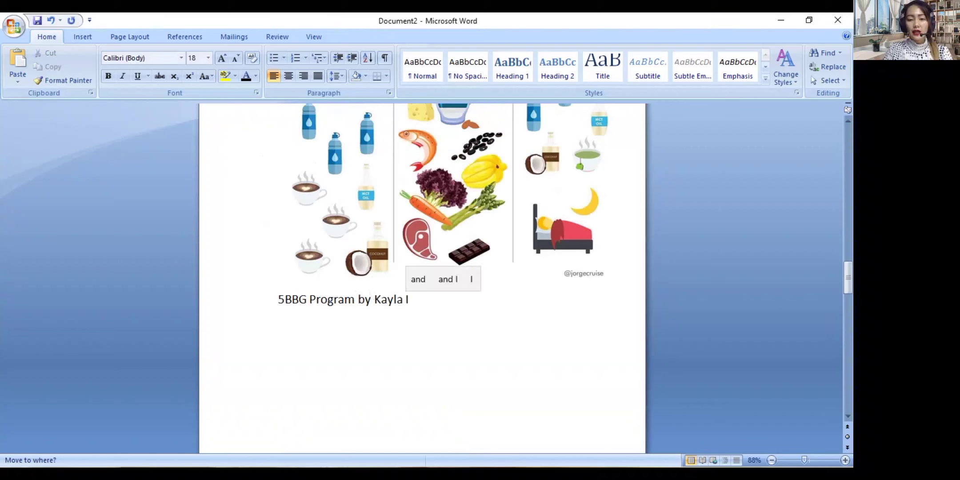
pyautogui.write('tsines')
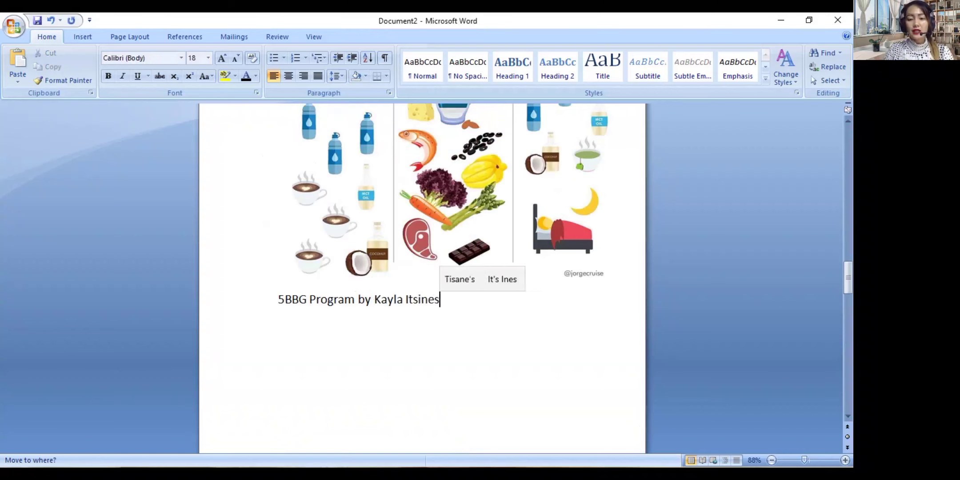
pyautogui.scroll(-3, 336, 230)
pyautogui.scroll(-2, 361, 285)
pyautogui.scroll(-4, 391, 339)
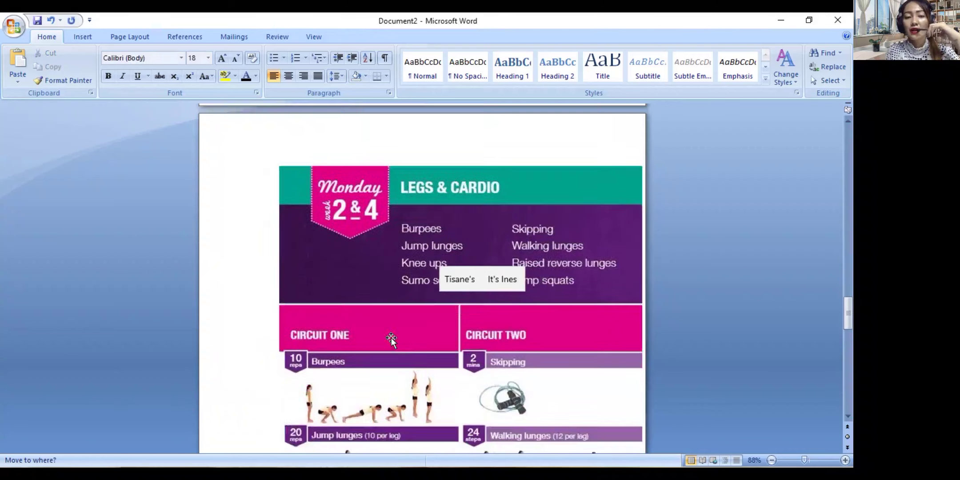
pyautogui.scroll(-5, 390, 340)
pyautogui.scroll(-4, 398, 349)
pyautogui.scroll(-5, 398, 351)
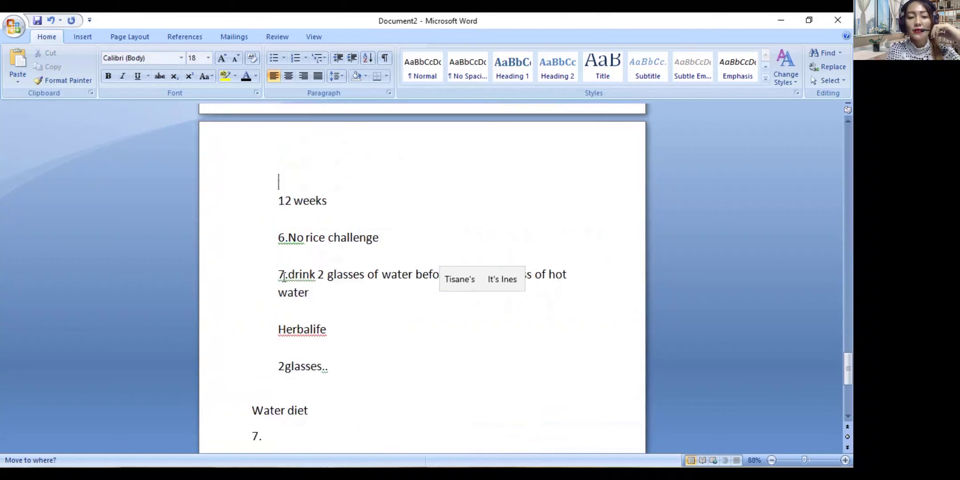
pyautogui.scroll(-1, 279, 395)
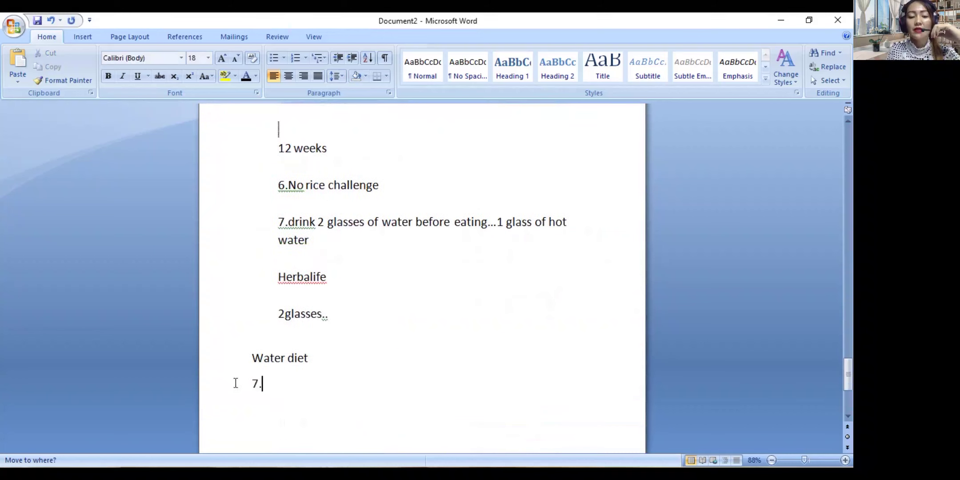
# - Delete the stray 7. below Water diet and add a space after 6
pyautogui.click(231, 389)
pyautogui.press('BackSpace')
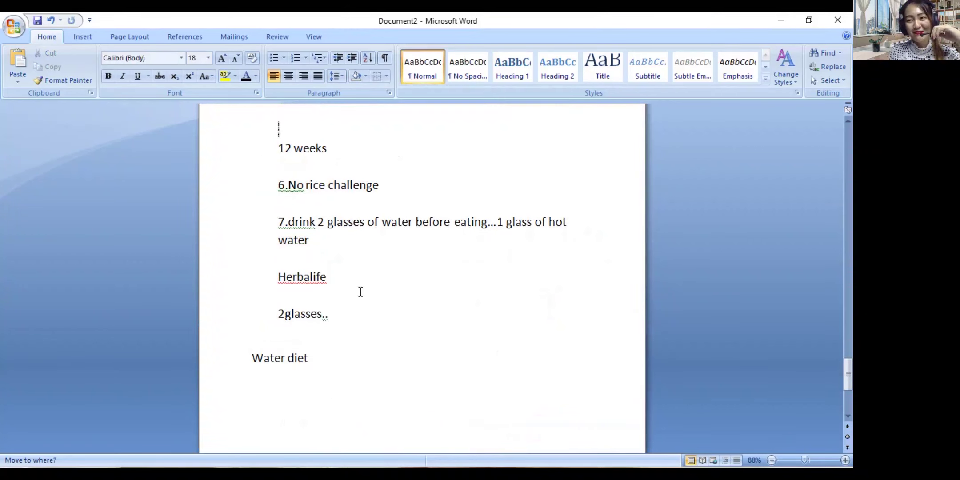
pyautogui.click(391, 189)
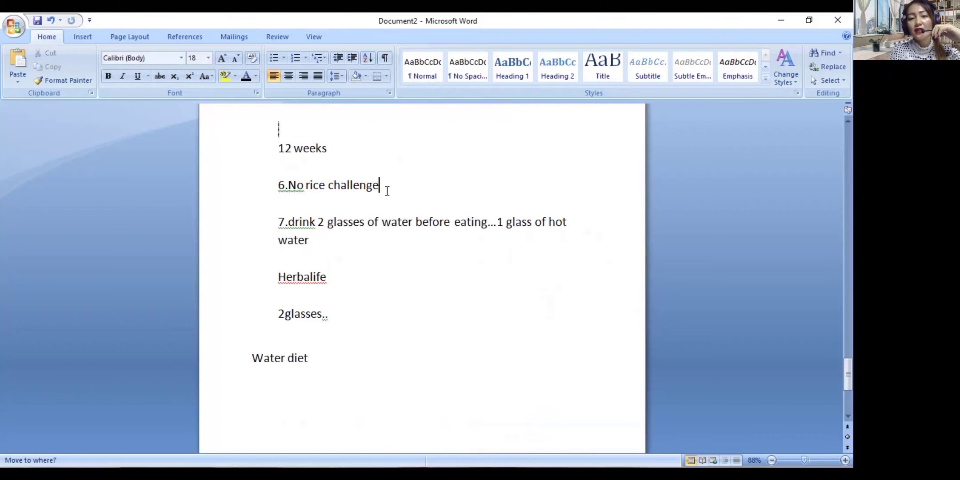
pyautogui.click(289, 189)
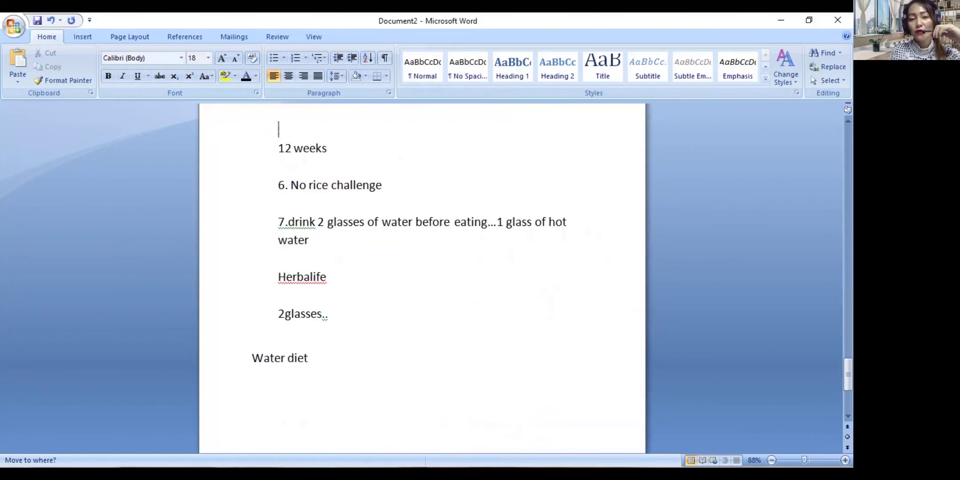
# - Select the 'drink 2 glasses of water before eating' text and the '2glasses..' line
pyautogui.click(287, 223)
pyautogui.moveTo(287, 222); pyautogui.dragTo(398, 223)
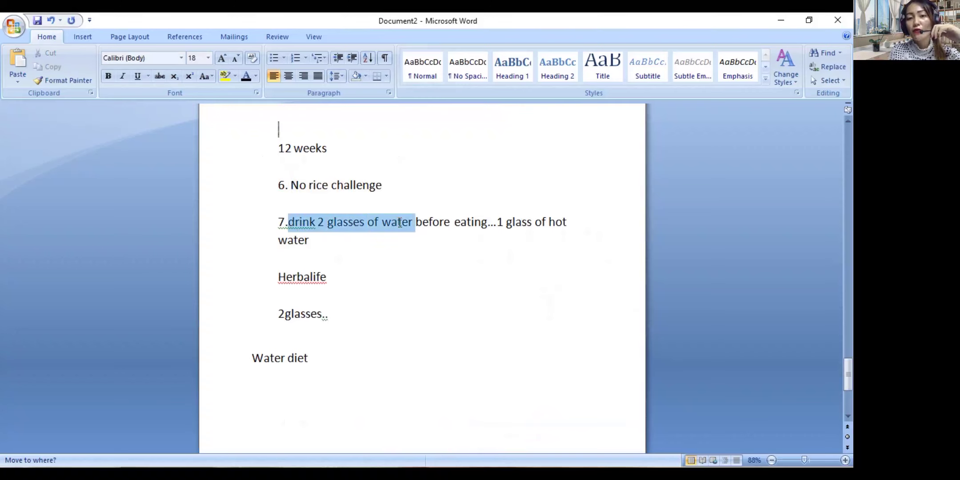
pyautogui.moveTo(397, 223); pyautogui.dragTo(484, 227)
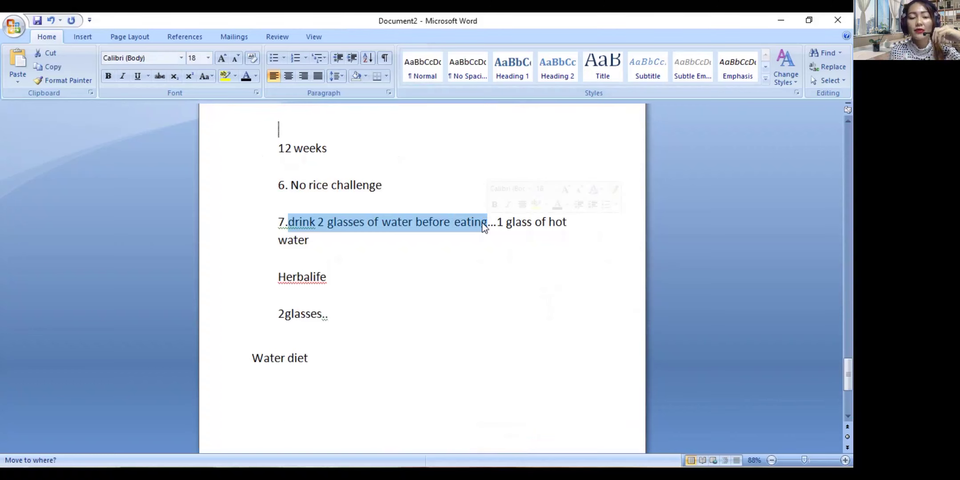
pyautogui.moveTo(259, 314); pyautogui.dragTo(353, 315)
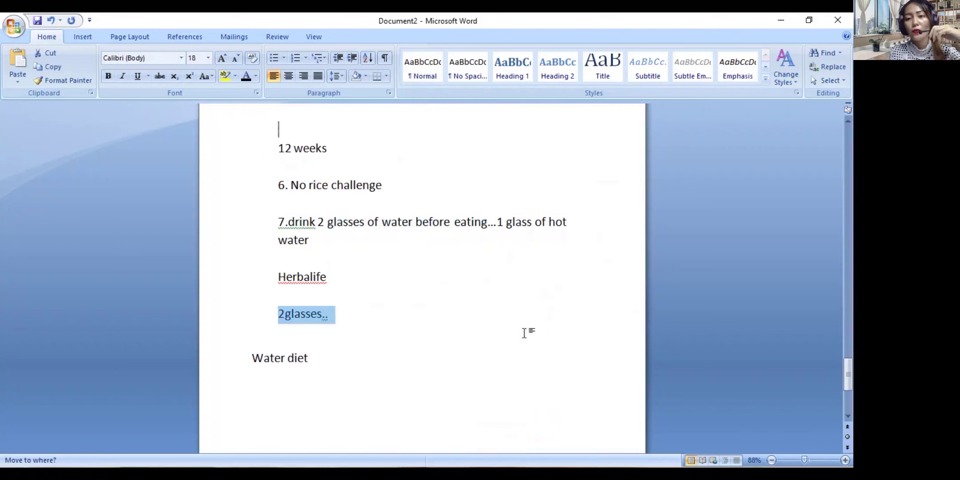
# - Insert an empty line directly beneath the Water diet heading
pyautogui.click(337, 325)
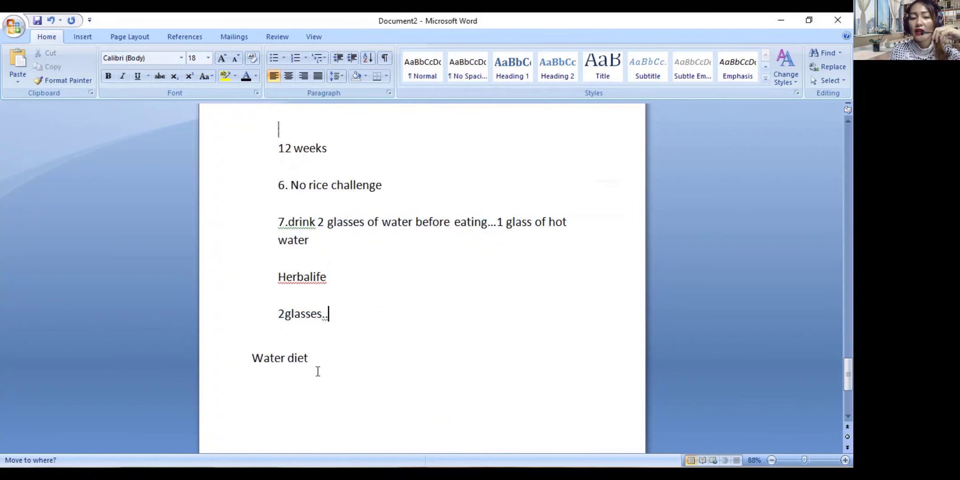
pyautogui.moveTo(318, 372); pyautogui.dragTo(250, 367)
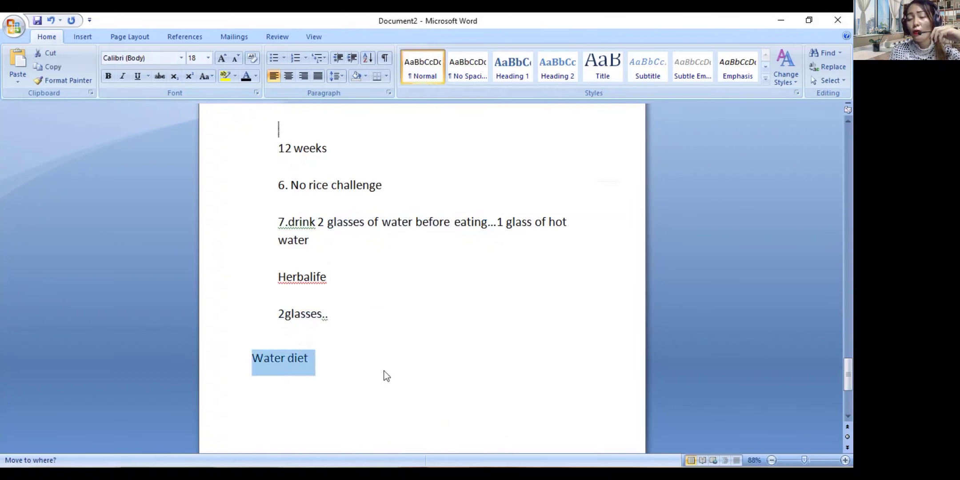
pyautogui.click(473, 370)
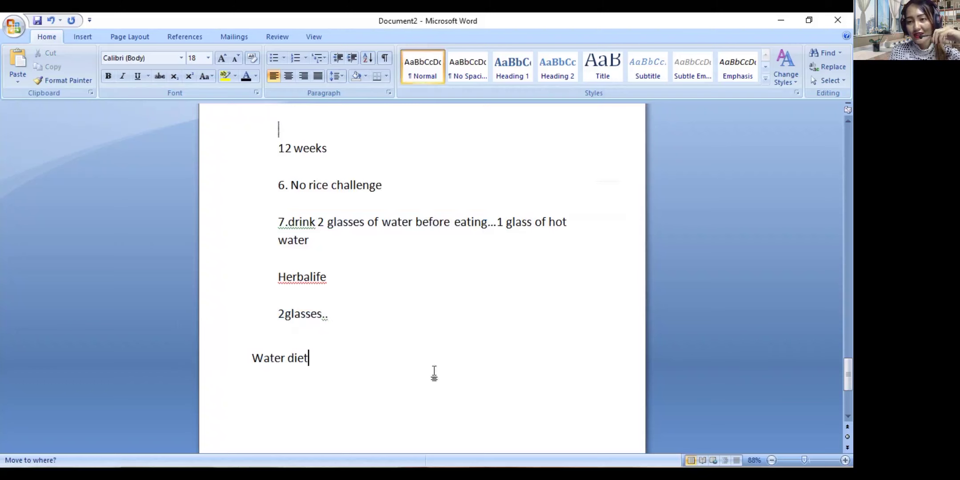
pyautogui.moveTo(318, 363)
pyautogui.mouseDown()
pyautogui.moveTo(103, 365)
pyautogui.moveTo(113, 373)
pyautogui.mouseUp()
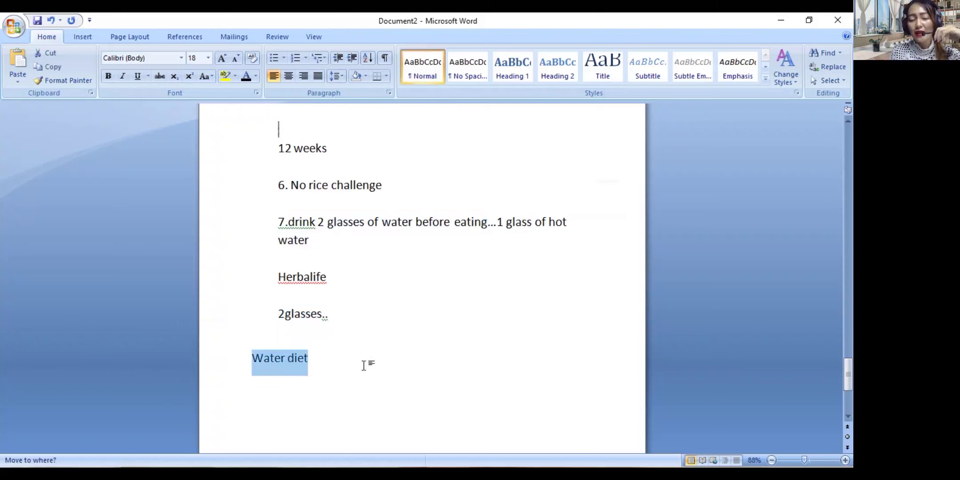
pyautogui.click(316, 364)
pyautogui.click(245, 359)
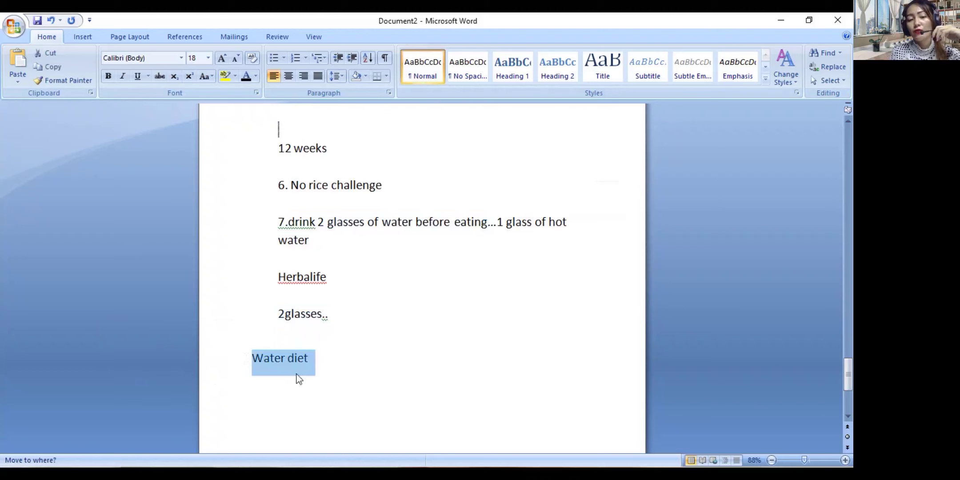
pyautogui.click(304, 389)
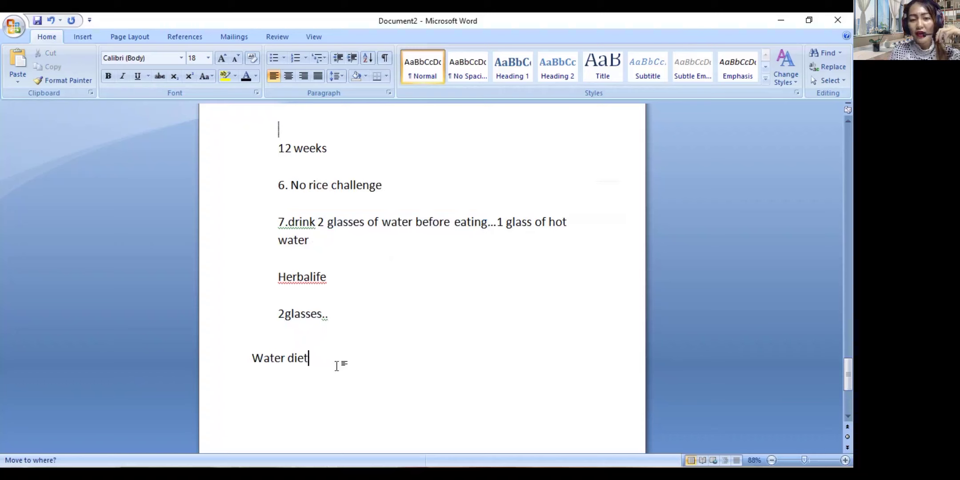
pyautogui.press('Return')
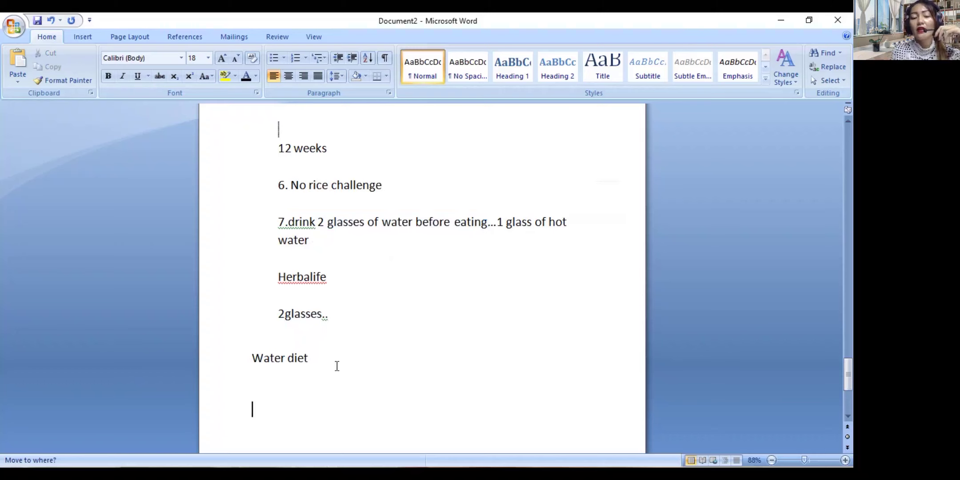
pyautogui.scroll(1, 371, 341)
pyautogui.scroll(1, 463, 323)
pyautogui.scroll(-1, 464, 323)
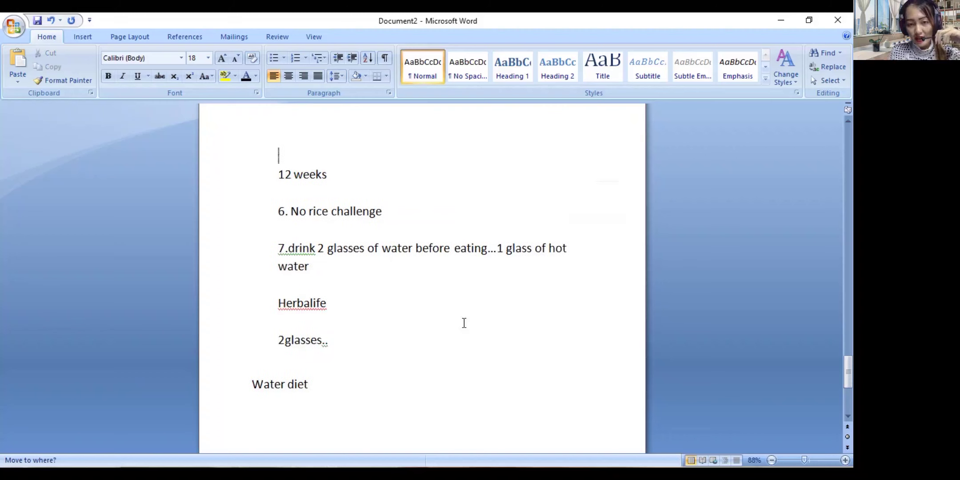
pyautogui.scroll(3, 389, 343)
pyautogui.scroll(3, 388, 343)
pyautogui.scroll(3, 389, 345)
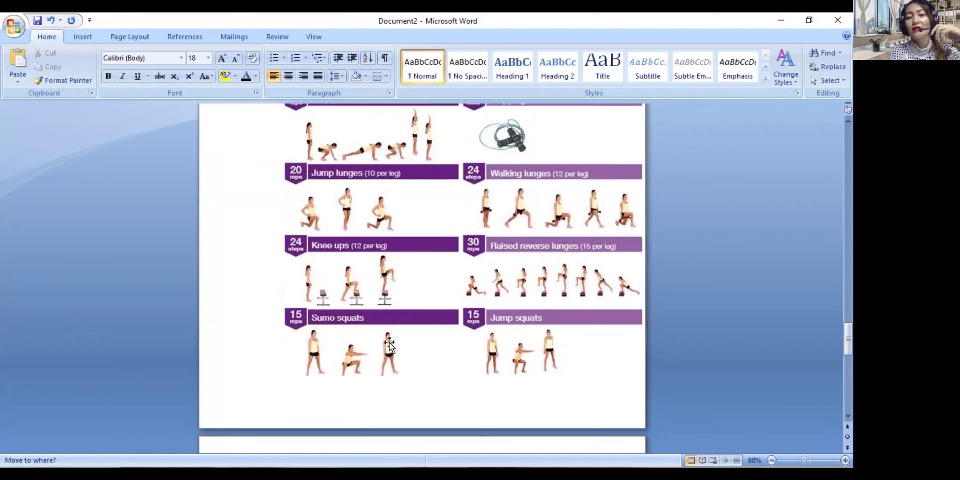
pyautogui.scroll(3, 388, 345)
pyautogui.scroll(3, 394, 334)
pyautogui.scroll(3, 395, 334)
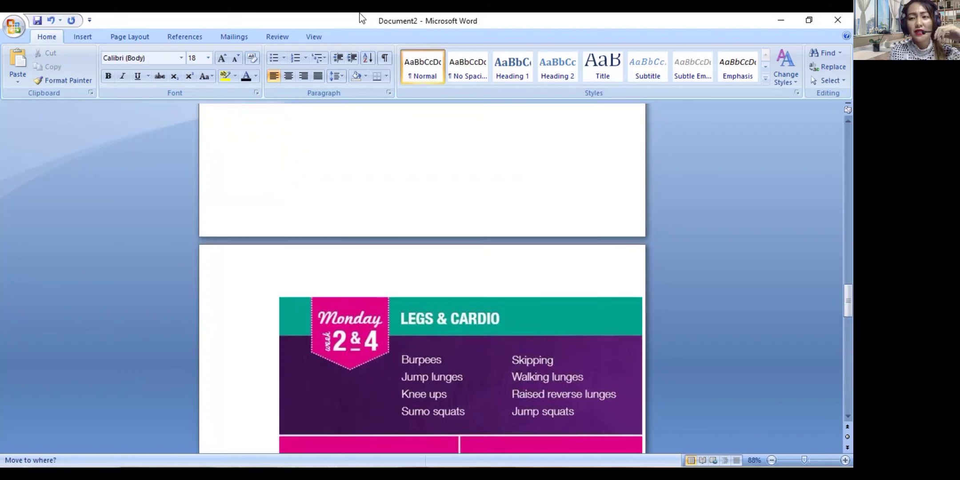